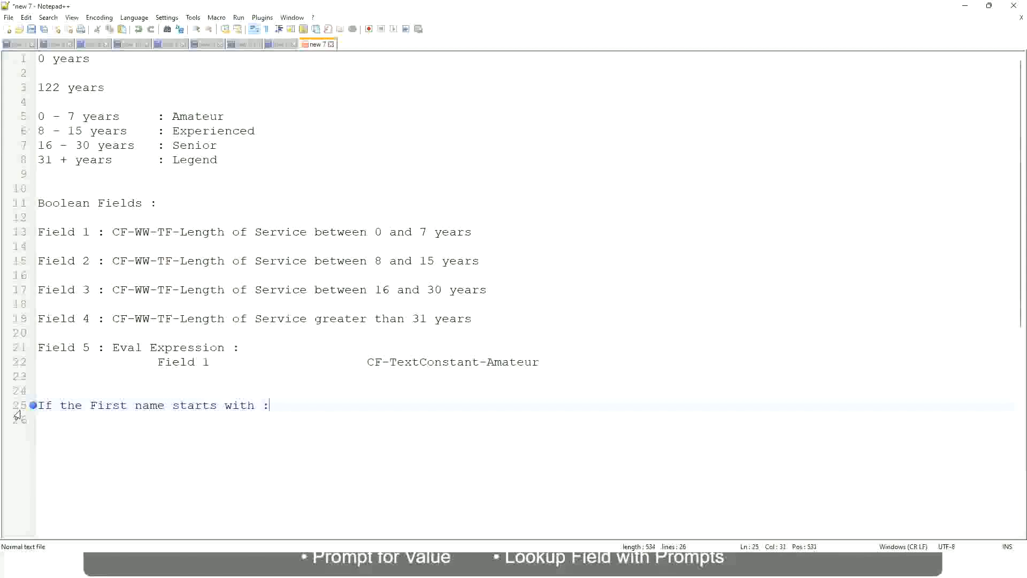
Step: Complete the first-name condition on line 25 with the range "A - G :" and the result "A Listers"
{"action": "type", "text": "A "}
{"action": "type", "text": "- G"}
{"action": "type", "text": ": "}
{"action": "type", "text": "A ll"}
{"action": "key", "text": "BackSpace"}
{"action": "key", "text": "BackSpace"}
{"action": "type", "text": "Listers"}
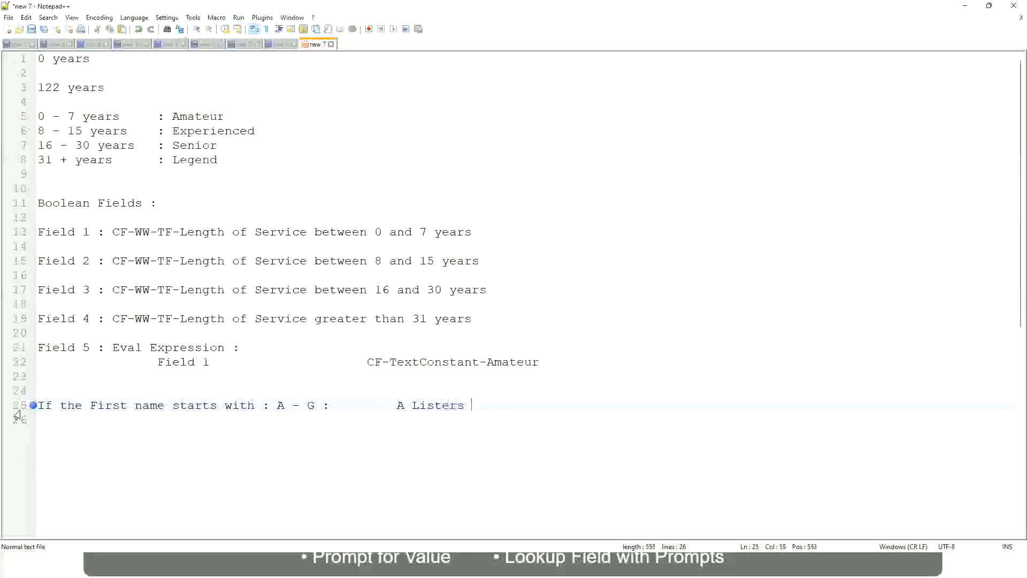
Step: Enclose the A Listers result on line 25 in double quotation marks
{"action": "key", "text": "Left"}
{"action": "key", "text": "Left"}
{"action": "key", "text": "Left"}
{"action": "key", "text": "Left"}
{"action": "key", "text": "Left"}
{"action": "key", "text": "Left"}
{"action": "key", "text": "Left"}
{"action": "key", "text": "Left"}
{"action": "key", "text": "Left"}
{"action": "type", "text": "\"\""}
{"action": "key", "text": "Right"}
{"action": "key", "text": "Left"}
{"action": "key", "text": "BackSpace"}
{"action": "key", "text": "Right"}
{"action": "key", "text": "Right"}
{"action": "key", "text": "Right"}
{"action": "key", "text": "Right"}
{"action": "key", "text": "Right"}
{"action": "key", "text": "Right"}
{"action": "key", "text": "Right"}
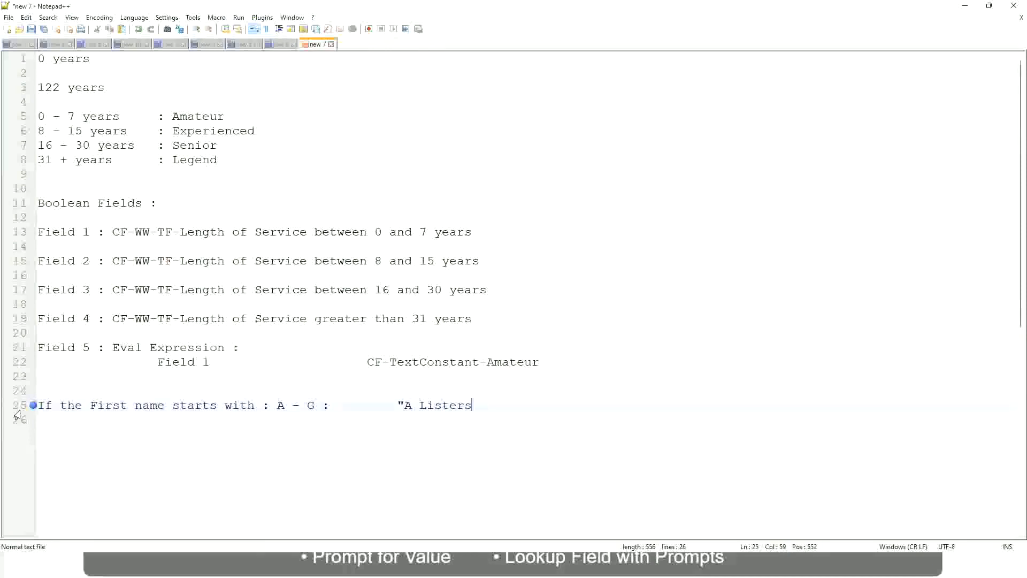
{"action": "type", "text": "\""}
Step: Add a line for the range "H - P" with an aligned colon and the result "His Majesty" in double quotation marks
{"action": "key", "text": "Return"}
{"action": "type", "text": "H -"}
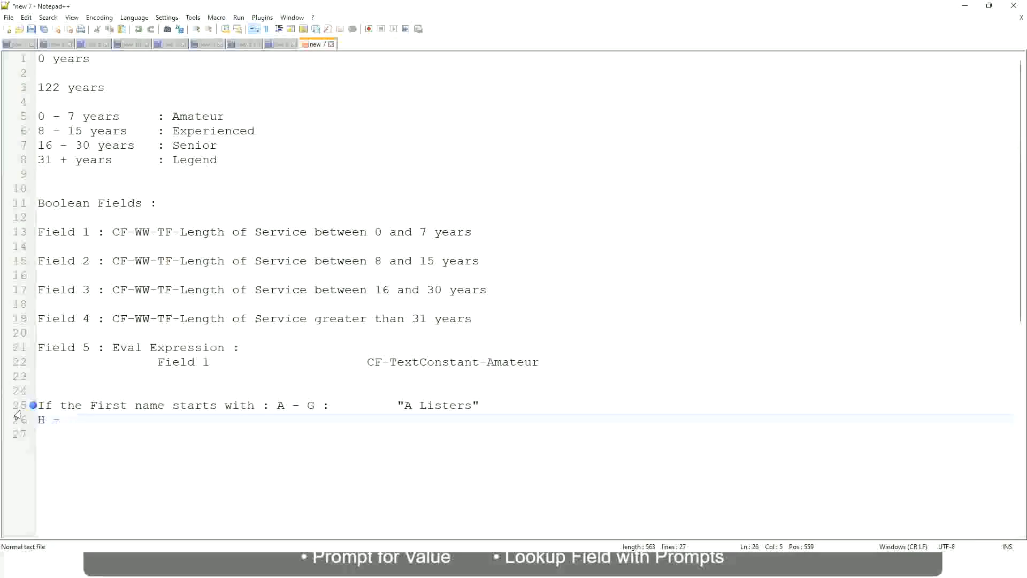
{"action": "type", "text": "P"}
{"action": "key", "text": "Tab"}
{"action": "key", "text": "Tab"}
{"action": "key", "text": "Tab"}
{"action": "key", "text": "Tab"}
{"action": "key", "text": "Tab"}
{"action": "key", "text": "Tab"}
{"action": "key", "text": "Tab"}
{"action": "key", "text": "Tab"}
{"action": "key", "text": "Tab"}
{"action": "type", "text": ":"}
{"action": "key", "text": "Tab"}
{"action": "key", "text": "Tab"}
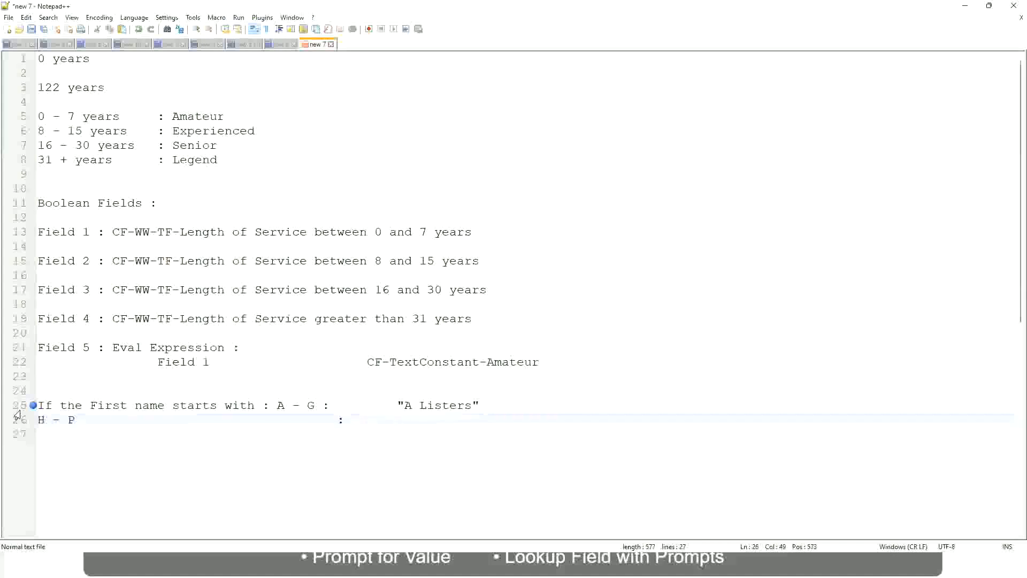
{"action": "type", "text": "\"His Majesty"}
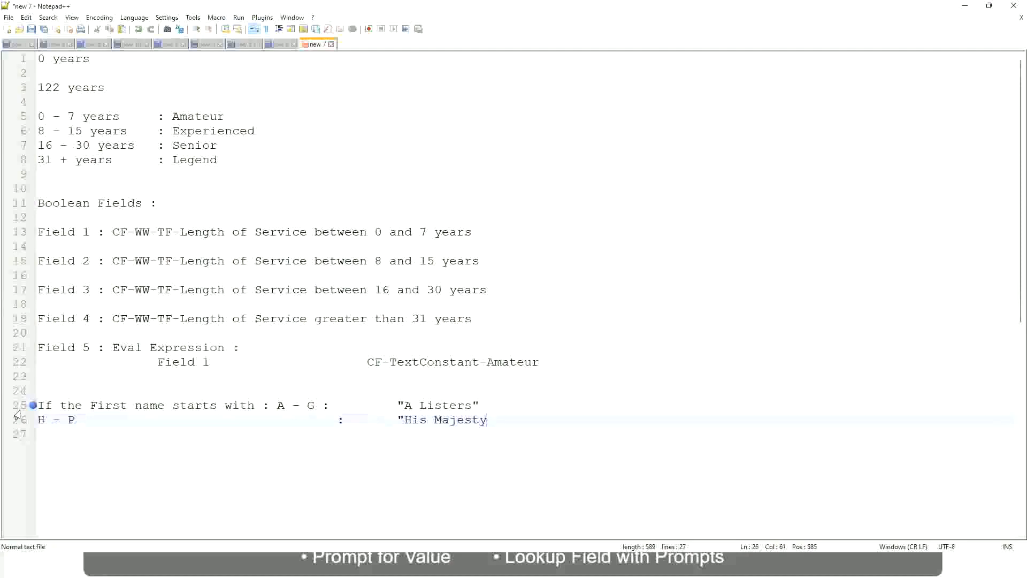
{"action": "type", "text": "\"\""}
{"action": "key", "text": "BackSpace"}
Step: Add a line for the range "L - Z" with an aligned colon and the result "Lords" in double quotation marks
{"action": "key", "text": "Return"}
{"action": "type", "text": "L"}
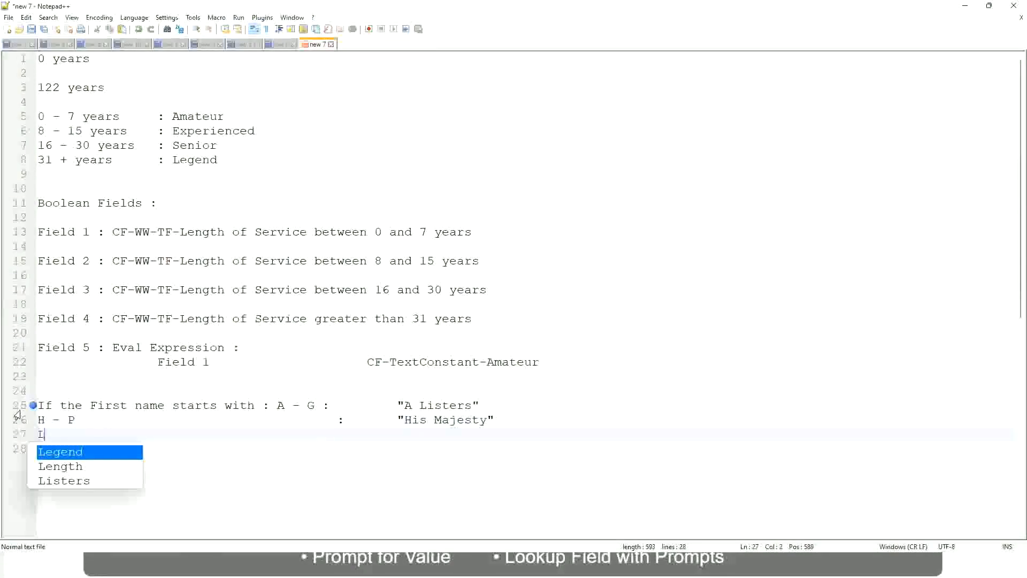
{"action": "type", "text": " - Z"}
{"action": "key", "text": "Tab"}
{"action": "key", "text": "Tab"}
{"action": "key", "text": "Tab"}
{"action": "key", "text": "Tab"}
{"action": "key", "text": "Tab"}
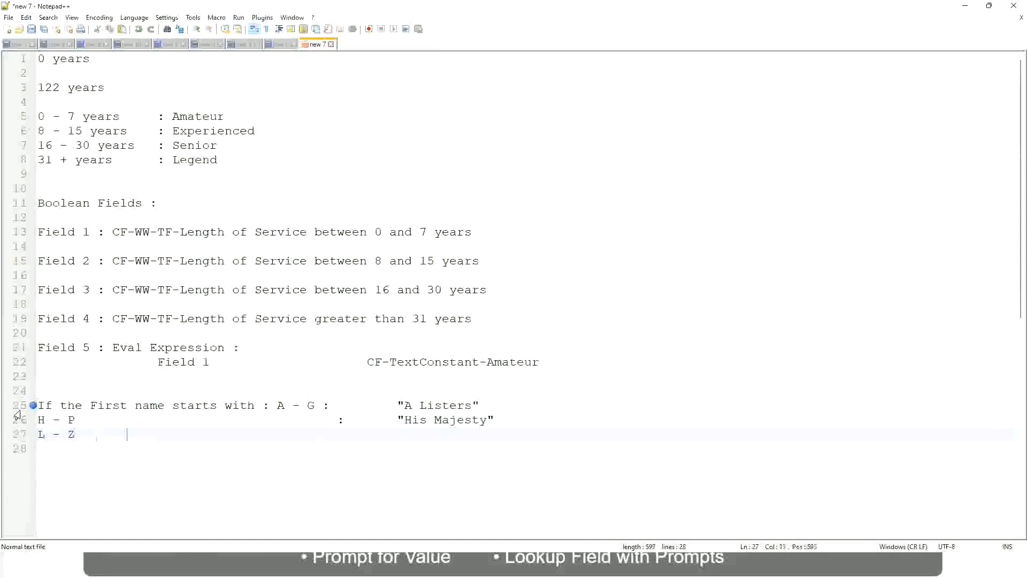
{"action": "key", "text": "Tab"}
{"action": "key", "text": "Tab"}
{"action": "key", "text": "Tab"}
{"action": "type", "text": ":       \"Lords\"\""}
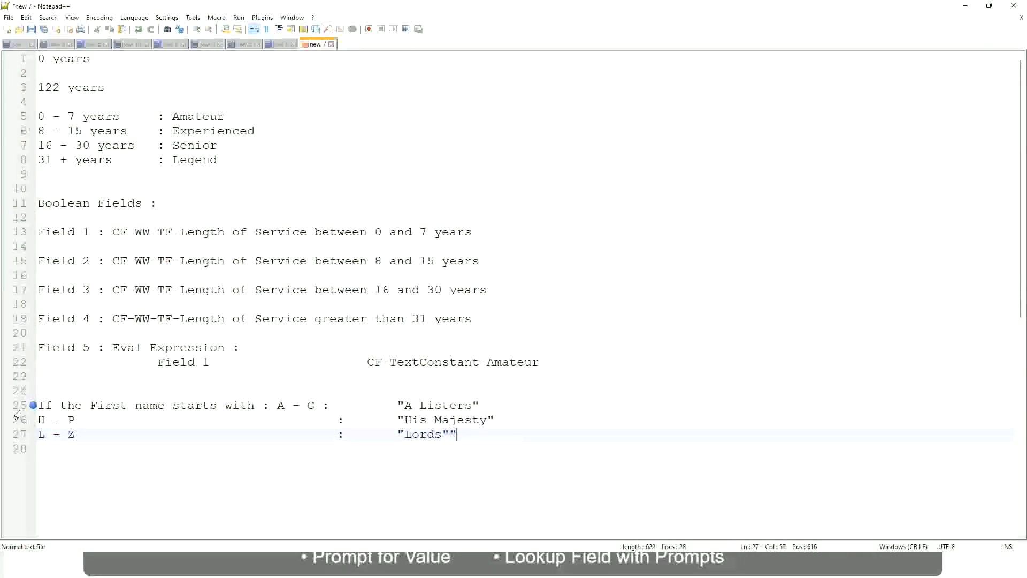
{"action": "key", "text": "BackSpace"}
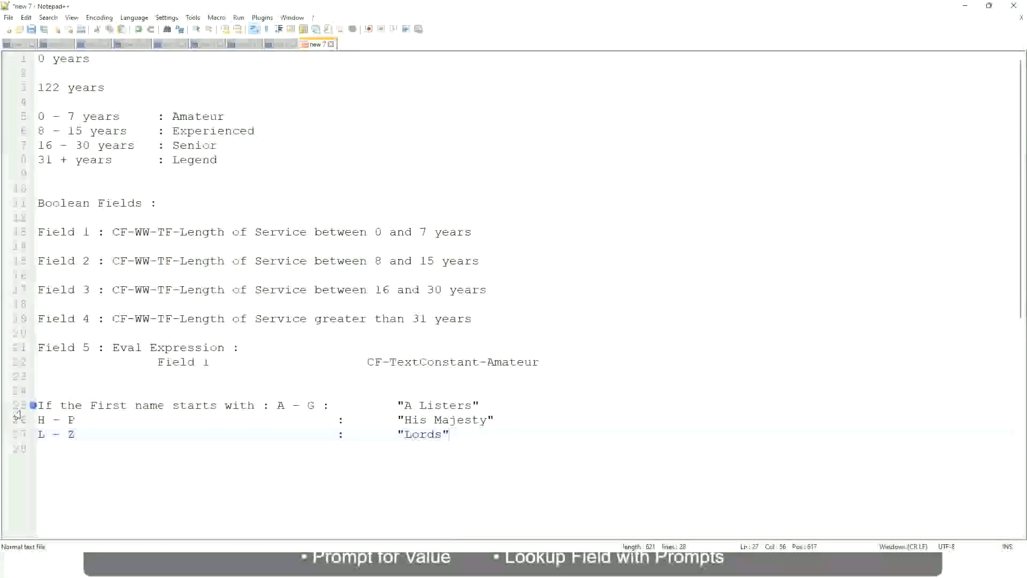
{"action": "left_click", "coordinate": [459, 436]}
{"action": "left_click_drag", "start_coordinate": [446, 434], "coordinate": [490, 404]}
{"action": "left_click", "coordinate": [421, 404]}
{"action": "left_click", "coordinate": [463, 420]}
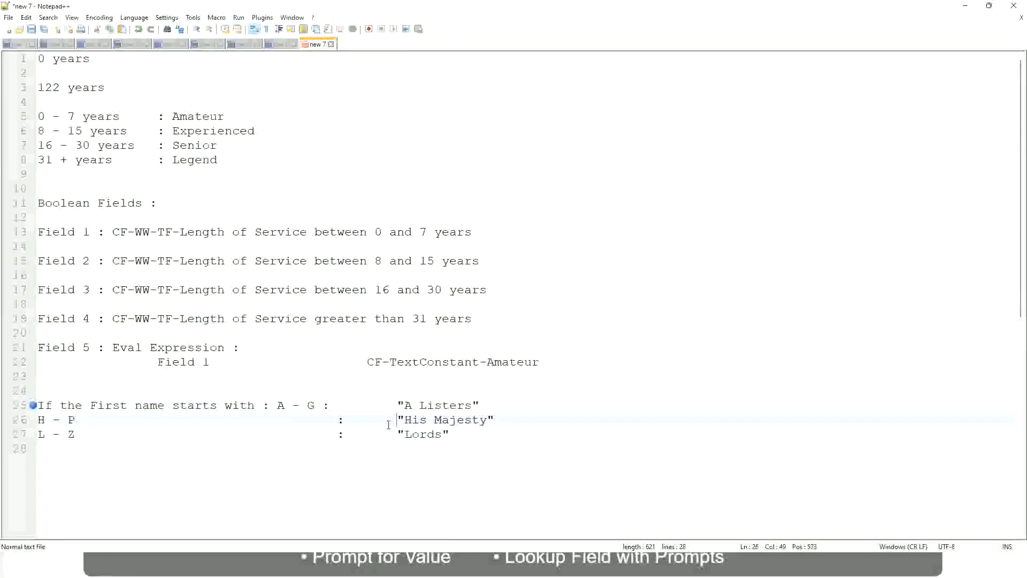
Step: Replace the three first-name rule lines with a new line starting with "If"
{"action": "left_click_drag", "start_coordinate": [466, 438], "coordinate": [33, 406]}
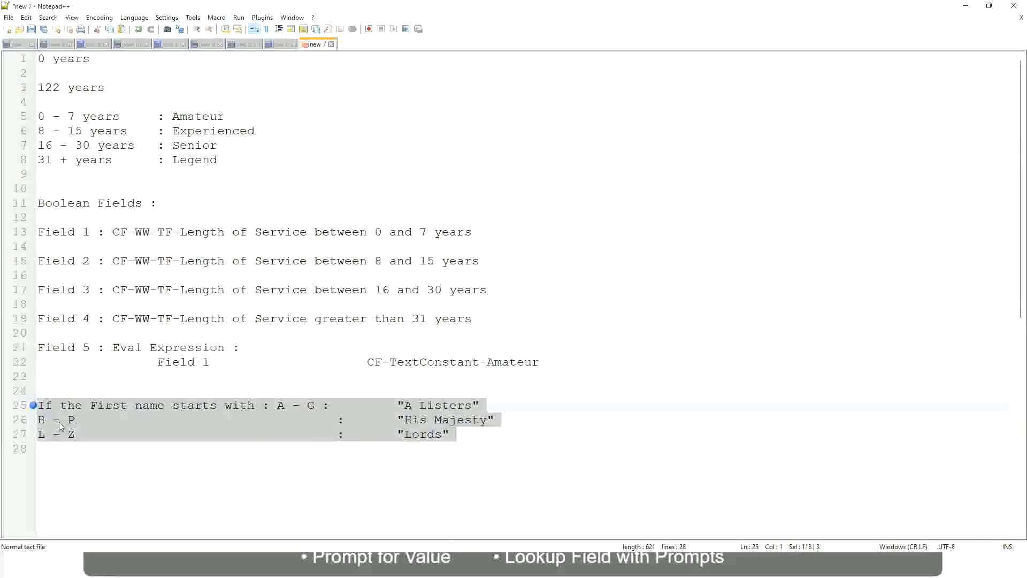
{"action": "type", "text": "If "}
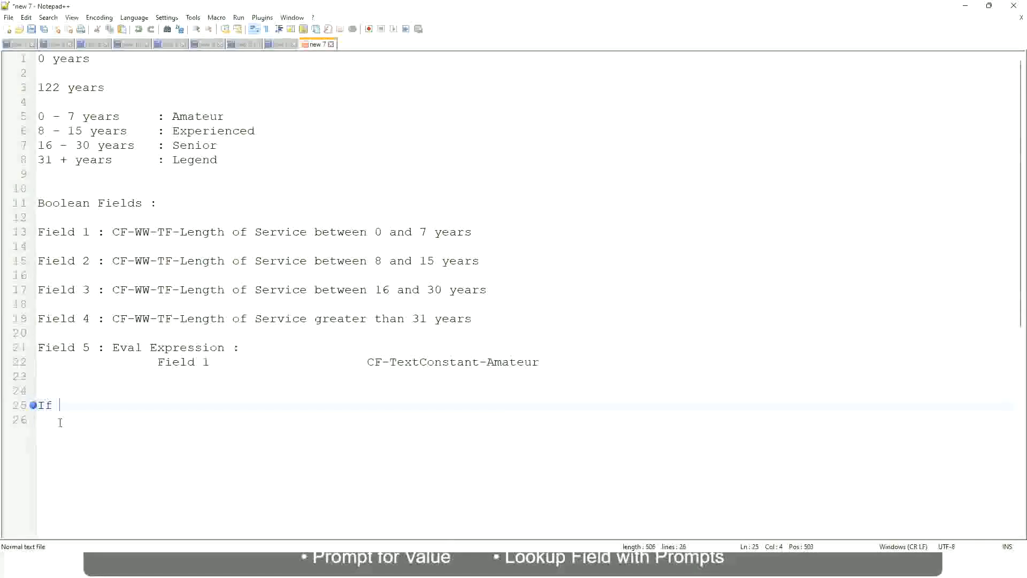
{"action": "type", "text": "Prior E"}
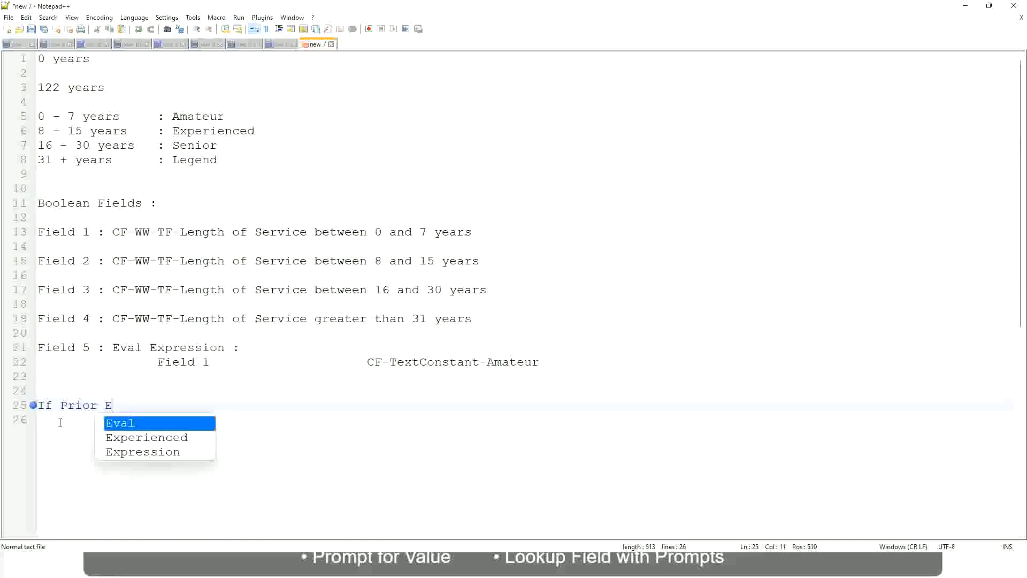
{"action": "type", "text": "xperience"}
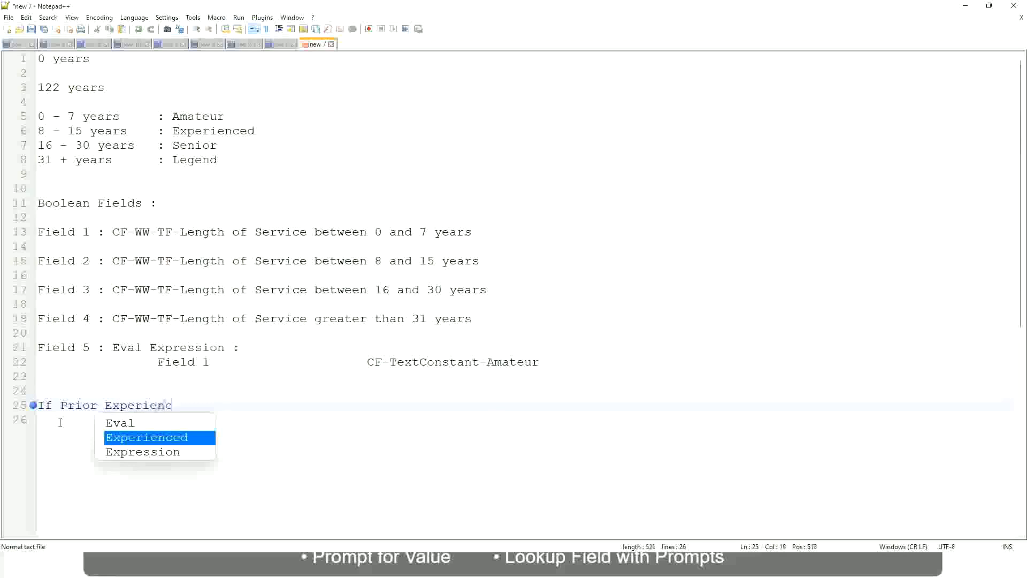
{"action": "key", "text": "BackSpace"}
{"action": "key", "text": "BackSpace"}
{"action": "key", "text": "BackSpace"}
{"action": "key", "text": "BackSpace"}
{"action": "key", "text": "BackSpace"}
{"action": "key", "text": "BackSpace"}
{"action": "key", "text": "BackSpace"}
{"action": "key", "text": "BackSpace"}
{"action": "key", "text": "BackSpace"}
{"action": "key", "text": "BackSpace"}
{"action": "key", "text": "BackSpace"}
{"action": "key", "text": "BackSpace"}
{"action": "key", "text": "BackSpace"}
{"action": "key", "text": "BackSpace"}
{"action": "key", "text": "BackSpace"}
{"action": "key", "text": "BackSpace"}
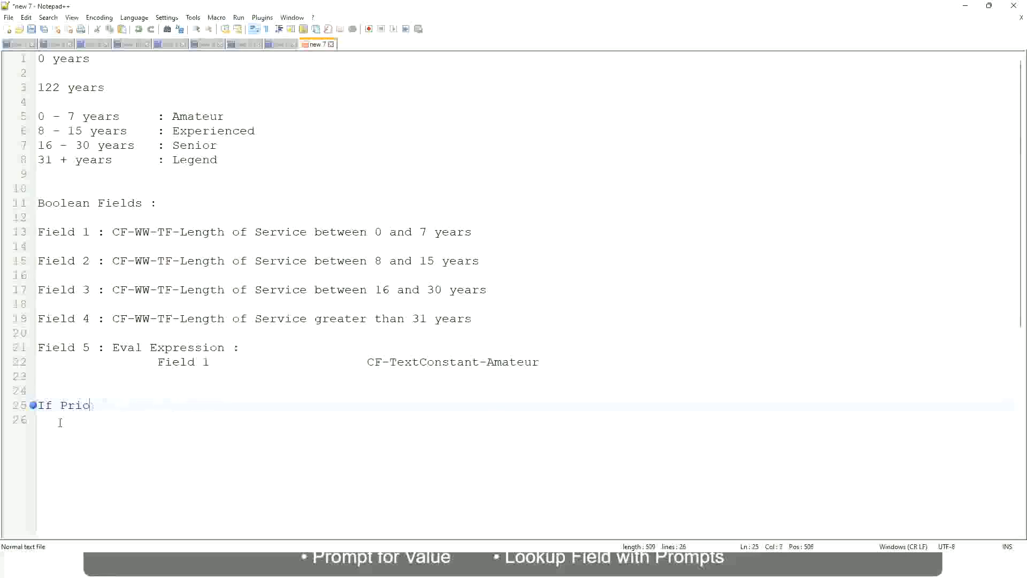
{"action": "type", "text": "Job Profile is "}
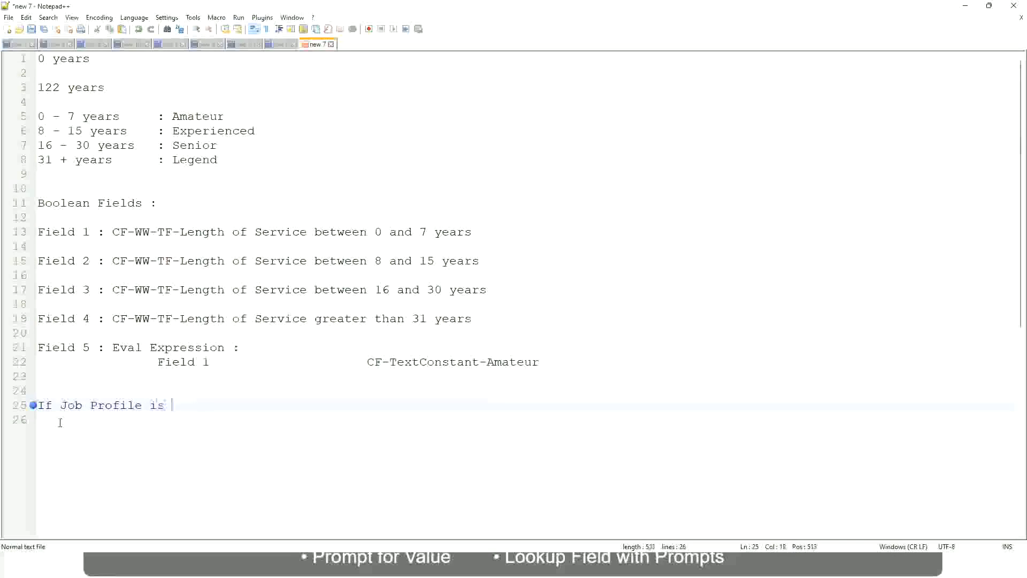
{"action": "type", "text": ": Manager"}
{"action": "key", "text": "BackSpace"}
{"action": "key", "text": "BackSpace"}
{"action": "key", "text": "BackSpace"}
{"action": "key", "text": "BackSpace"}
{"action": "key", "text": "BackSpace"}
{"action": "key", "text": "BackSpace"}
{"action": "key", "text": "BackSpace"}
{"action": "key", "text": "BackSpace"}
{"action": "key", "text": "BackSpace"}
{"action": "key", "text": "BackSpace"}
{"action": "key", "text": "BackSpace"}
{"action": "key", "text": "BackSpace"}
{"action": "key", "text": "BackSpace"}
{"action": "key", "text": "BackSpace"}
{"action": "key", "text": "BackSpace"}
{"action": "key", "text": "BackSpace"}
{"action": "key", "text": "BackSpace"}
{"action": "key", "text": "BackSpace"}
{"action": "key", "text": "BackSpace"}
{"action": "key", "text": "BackSpace"}
Step: Complete the line as "If Management Level is Manager or Above", followed after a gap by "Proposed Allowance Plan : Car Allowance"
{"action": "type", "text": "Manage"}
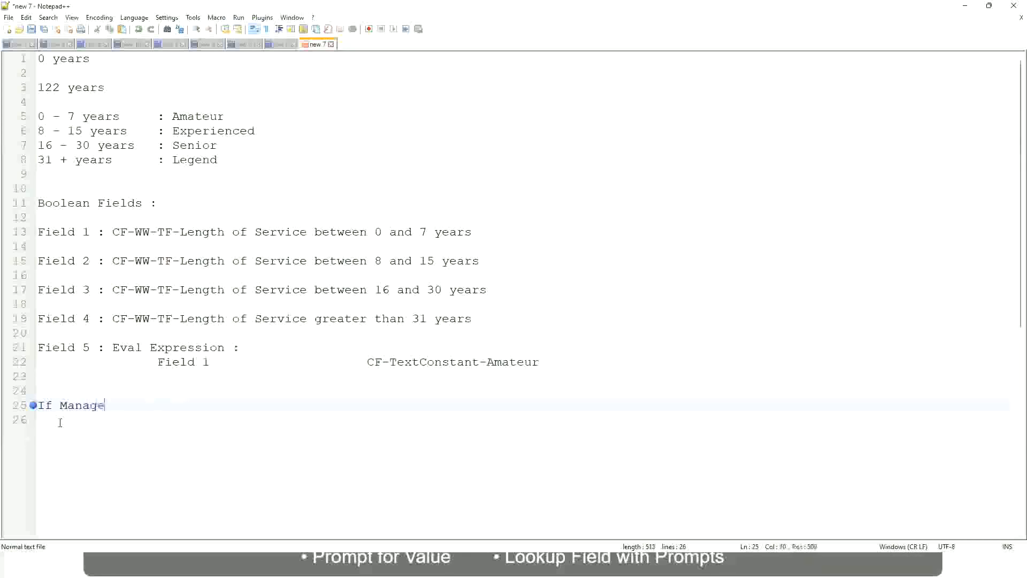
{"action": "type", "text": "ment Level "}
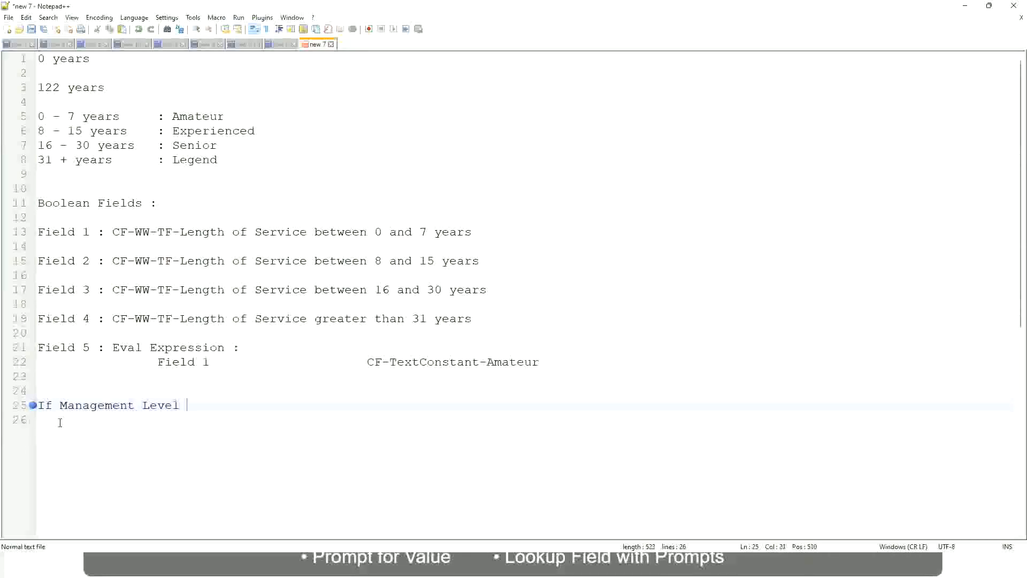
{"action": "type", "text": "is Manager or Above"}
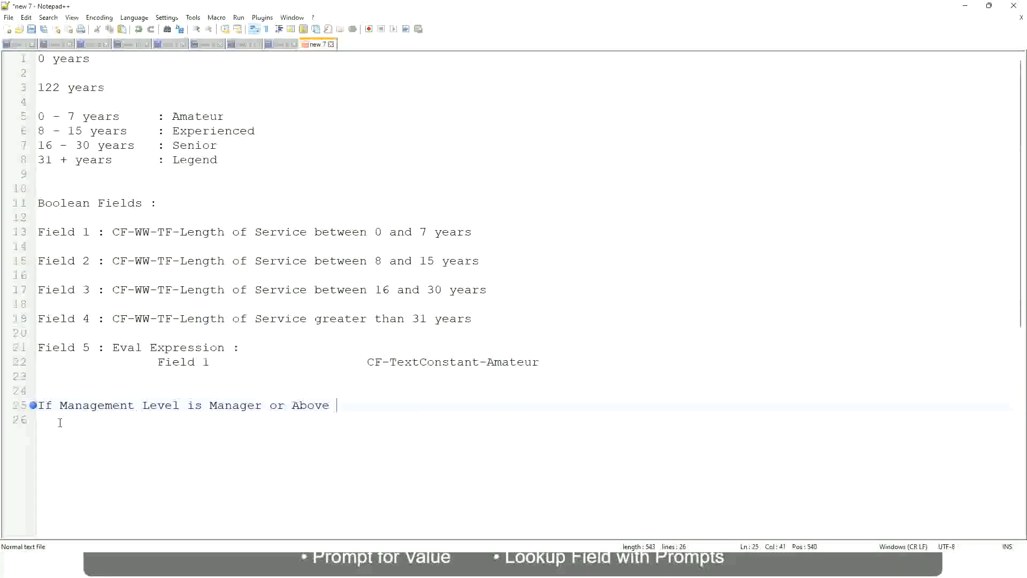
{"action": "key", "text": "Tab"}
{"action": "key", "text": "Tab"}
{"action": "key", "text": "Tab"}
{"action": "key", "text": "Tab"}
{"action": "type", "text": "Proposed"}
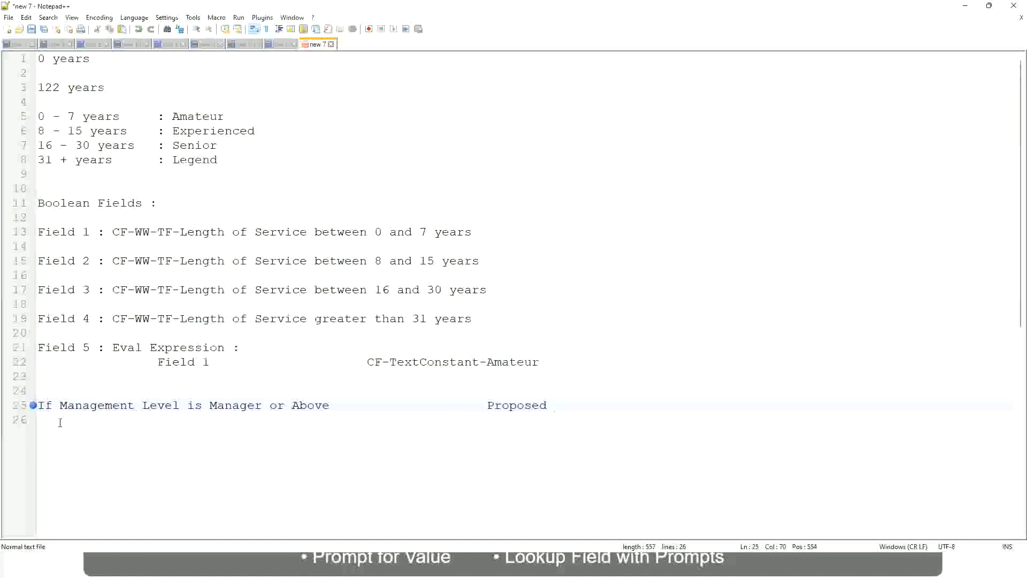
{"action": "type", "text": "Allowance Plan"}
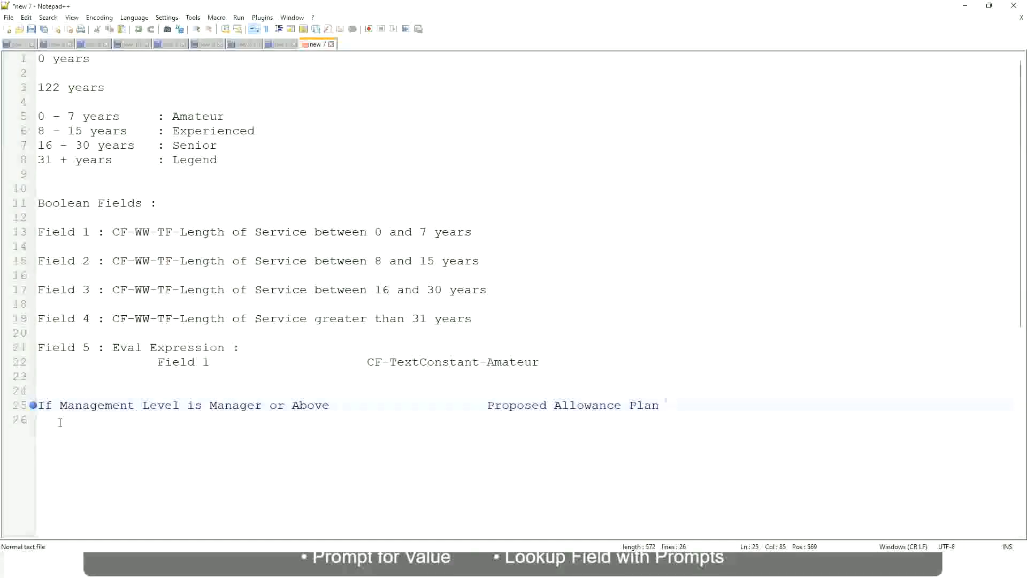
{"action": "type", "text": ": Car Allowance"}
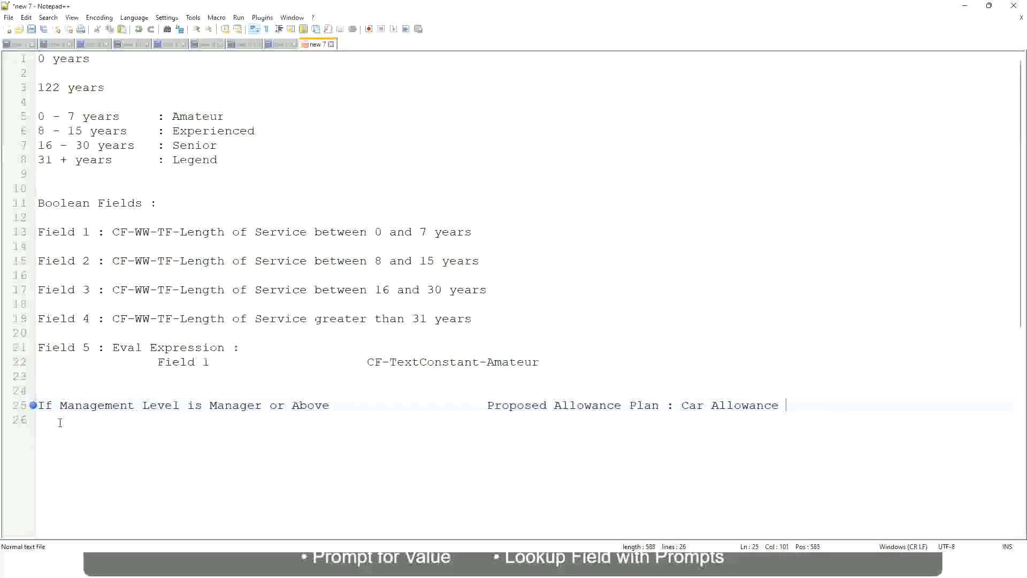
Step: Add a second line reading "If Management Level is" and remove "or Above" from the Manager rule above it
{"action": "key", "text": "Return"}
{"action": "type", "text": "If Management Level is"}
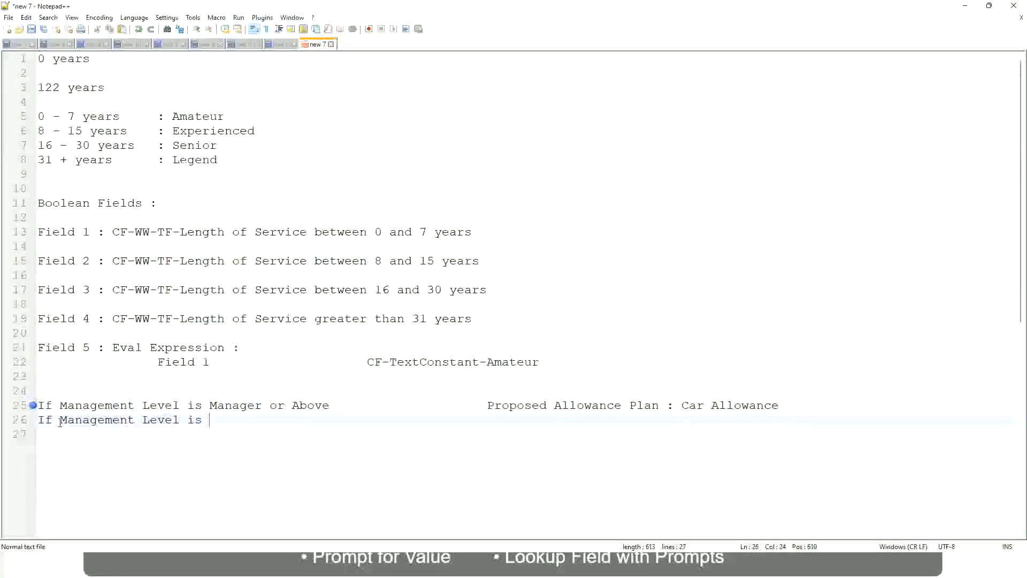
{"action": "key", "text": "Up"}
{"action": "key", "text": "Right"}
{"action": "key", "text": "Right"}
{"action": "key", "text": "Right"}
{"action": "key", "text": "Right"}
{"action": "key", "text": "Right"}
{"action": "key", "text": "Right"}
{"action": "key", "text": "Right"}
{"action": "key", "text": "shift+Right"}
{"action": "key", "text": "shift+Right"}
{"action": "key", "text": "shift+Right"}
{"action": "key", "text": "shift+Right"}
{"action": "key", "text": "shift+Right"}
{"action": "key", "text": "shift+Right"}
{"action": "key", "text": "shift+Right"}
{"action": "key", "text": "shift+Right"}
{"action": "key", "text": "shift+Right"}
{"action": "key", "text": "Delete"}
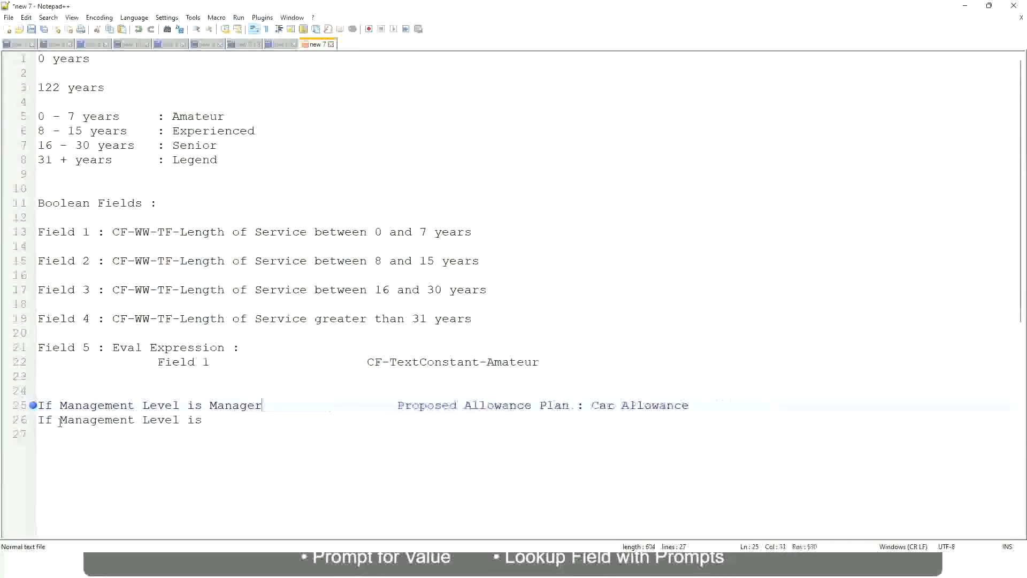
Step: Complete the second rule with the level "Director" and the result "Executive Allowance" aligned with the column above
{"action": "key", "text": "Down"}
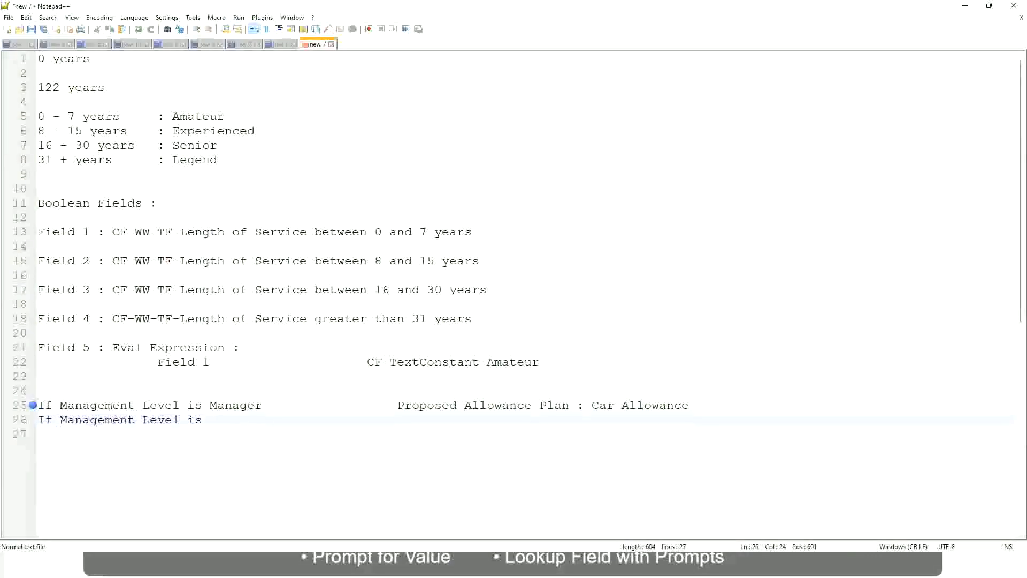
{"action": "type", "text": "Director"}
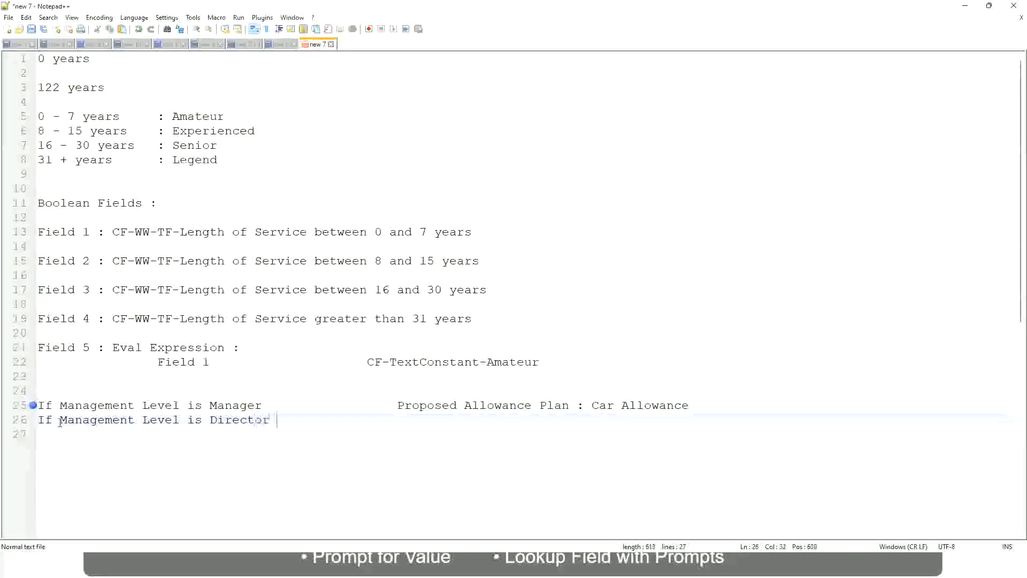
{"action": "key", "text": "Tab"}
{"action": "key", "text": "Tab"}
{"action": "key", "text": "Tab"}
{"action": "key", "text": "Tab"}
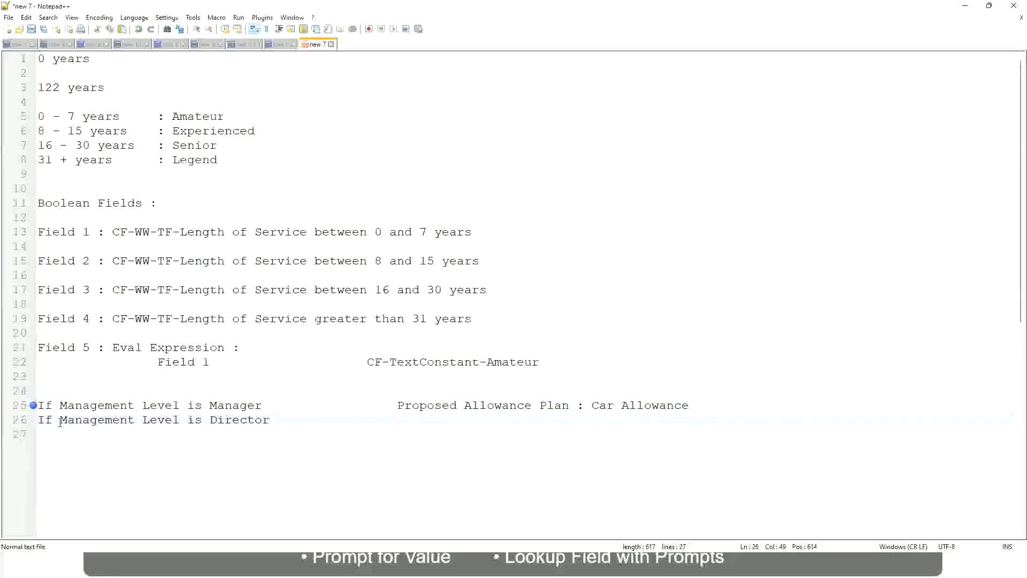
{"action": "type", "text": "Executive Allo"}
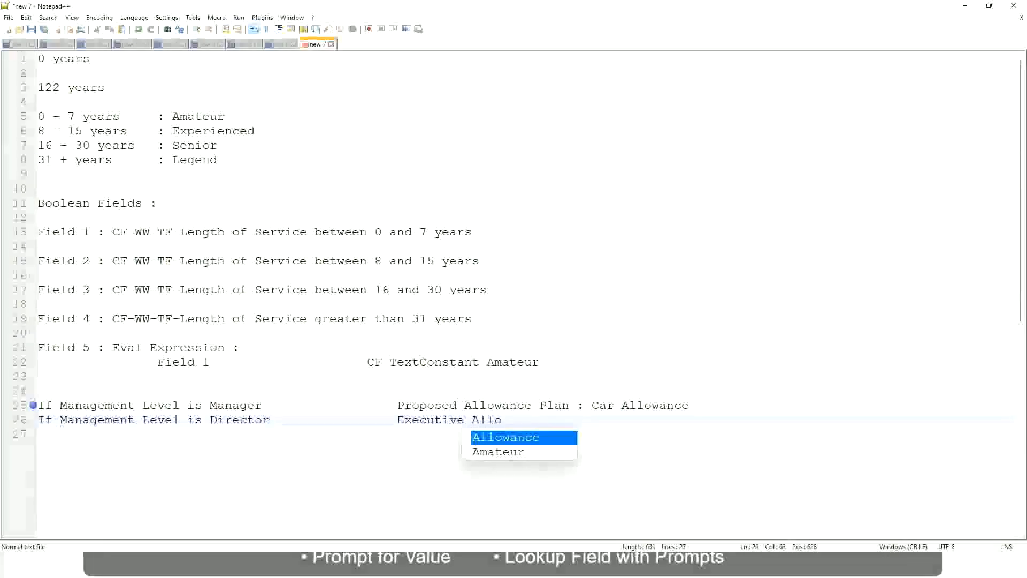
{"action": "key", "text": "Return"}
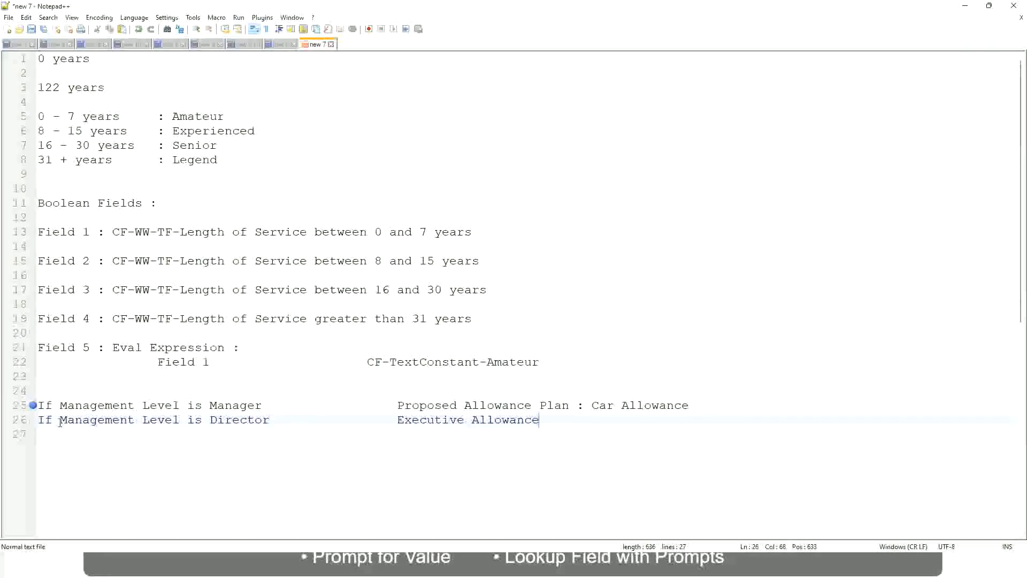
Step: Start a third rule line below the Director rule reading "If Management Level is"
{"action": "key", "text": "Return"}
{"action": "type", "text": "If Management"}
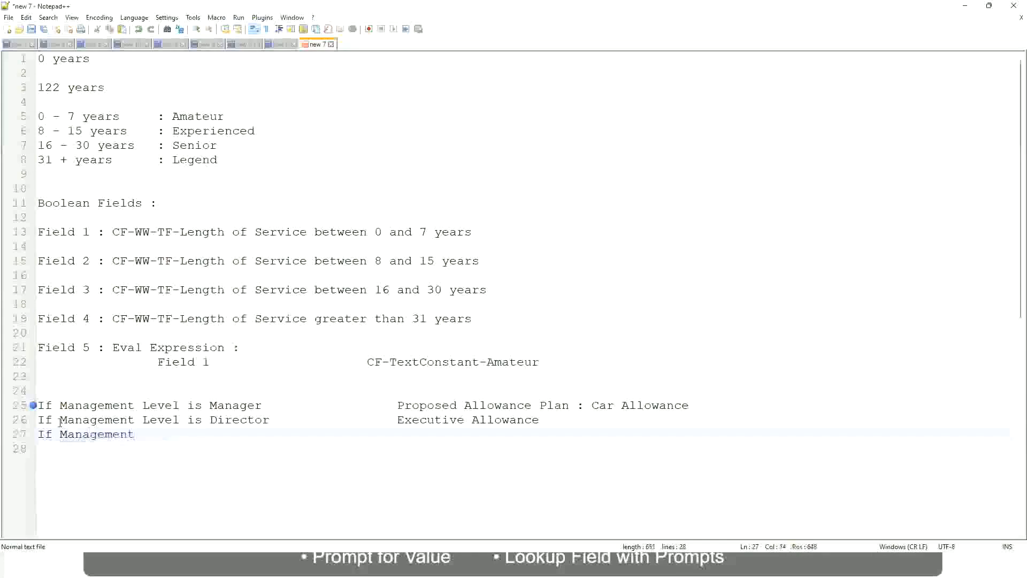
{"action": "type", "text": " Level is"}
{"action": "key", "text": "BackSpace"}
{"action": "key", "text": "BackSpace"}
{"action": "key", "text": "BackSpace"}
{"action": "type", "text": "le"}
{"action": "key", "text": "BackSpace"}
{"action": "key", "text": "BackSpace"}
{"action": "type", "text": "Le"}
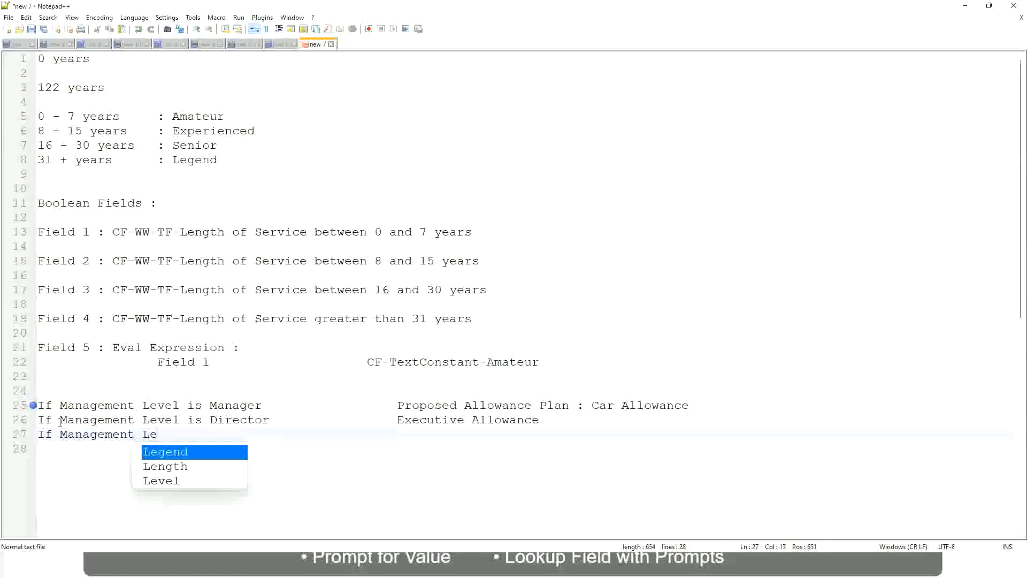
{"action": "key", "text": "Down"}
{"action": "key", "text": "Down"}
{"action": "key", "text": "Return"}
{"action": "type", "text": "is "}
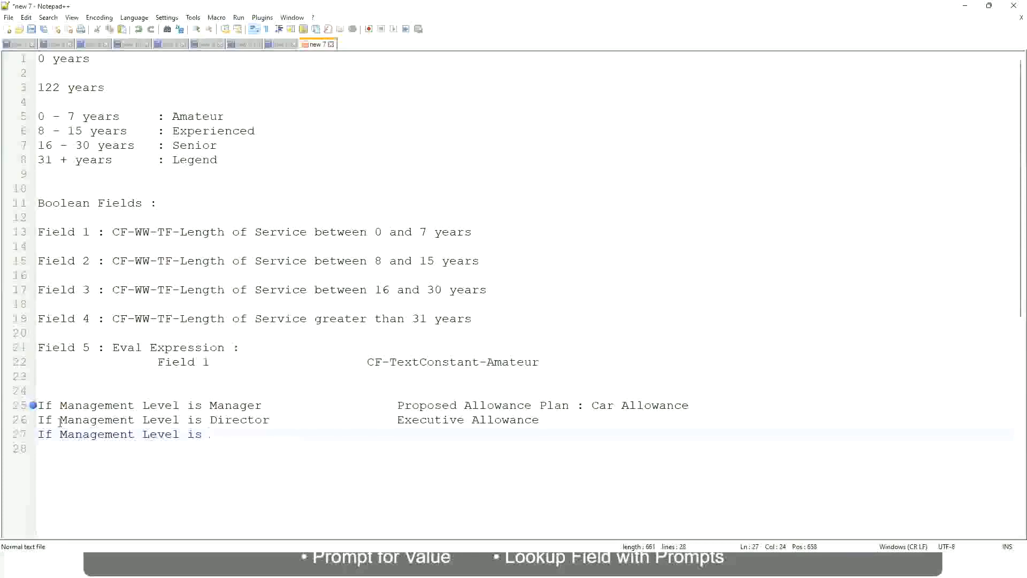
Step: Complete the third rule with the level "CEO" and the result "CEO Allowance" aligned with the results above
{"action": "type", "text": "CEO"}
{"action": "key", "text": "Tab"}
{"action": "key", "text": "Tab"}
{"action": "key", "text": "Tab"}
{"action": "key", "text": "Tab"}
{"action": "type", "text": "CEO Allowance"}
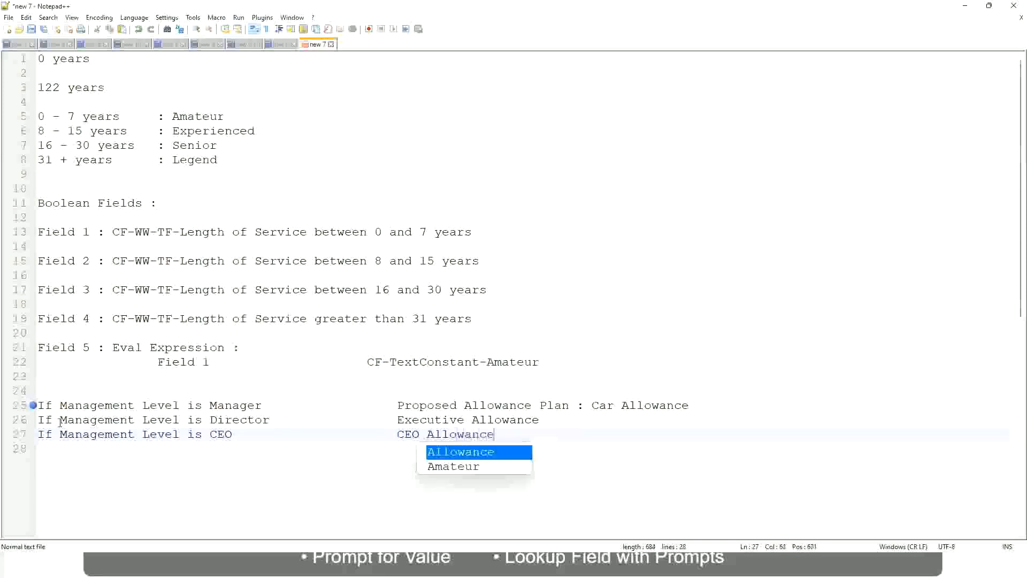
{"action": "key", "text": "Escape"}
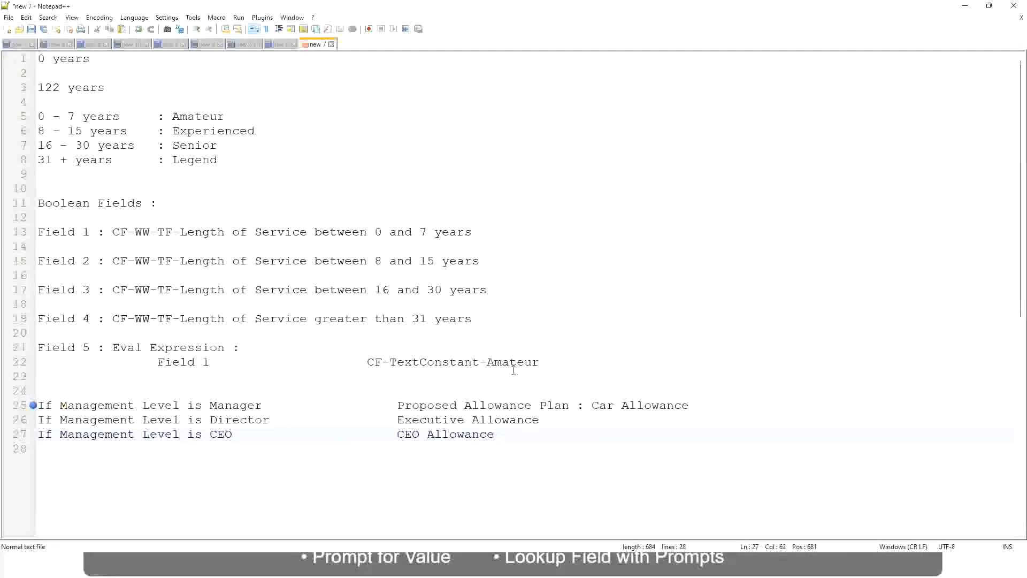
{"action": "left_click", "coordinate": [592, 405]}
{"action": "left_click_drag", "start_coordinate": [592, 405], "coordinate": [690, 401]}
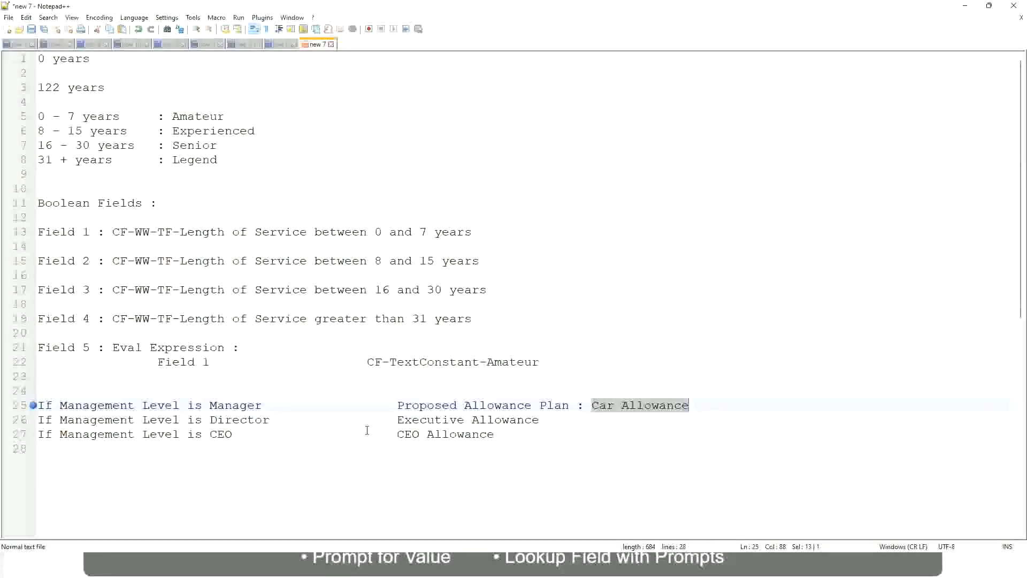
{"action": "left_click", "coordinate": [480, 405]}
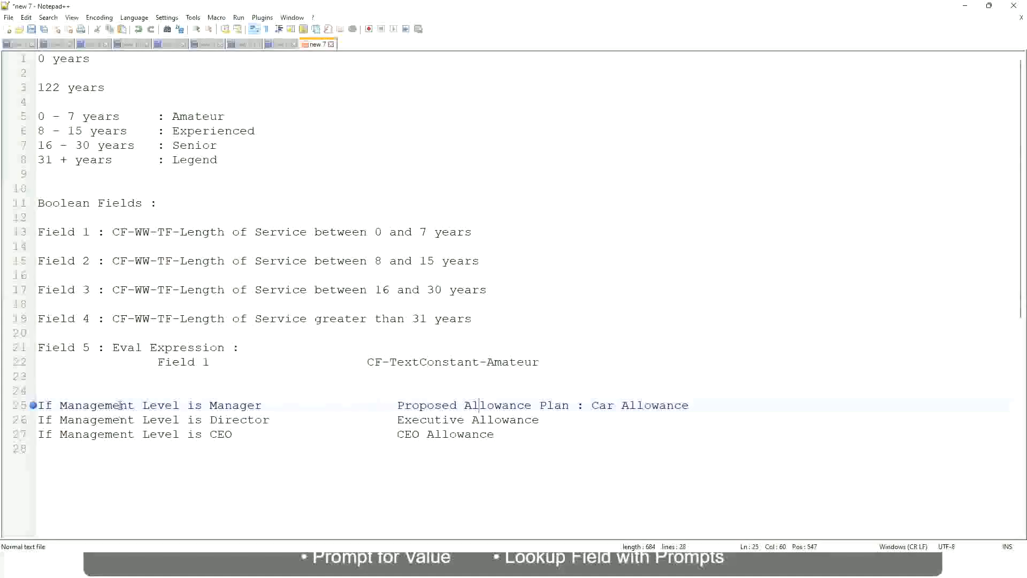
Step: Replace the Manager rule's result, "Proposed Allowance Plan : Car Allowance", with "First Line Manager"
{"action": "left_click", "coordinate": [209, 405]}
{"action": "left_click_drag", "start_coordinate": [398, 404], "coordinate": [704, 401]}
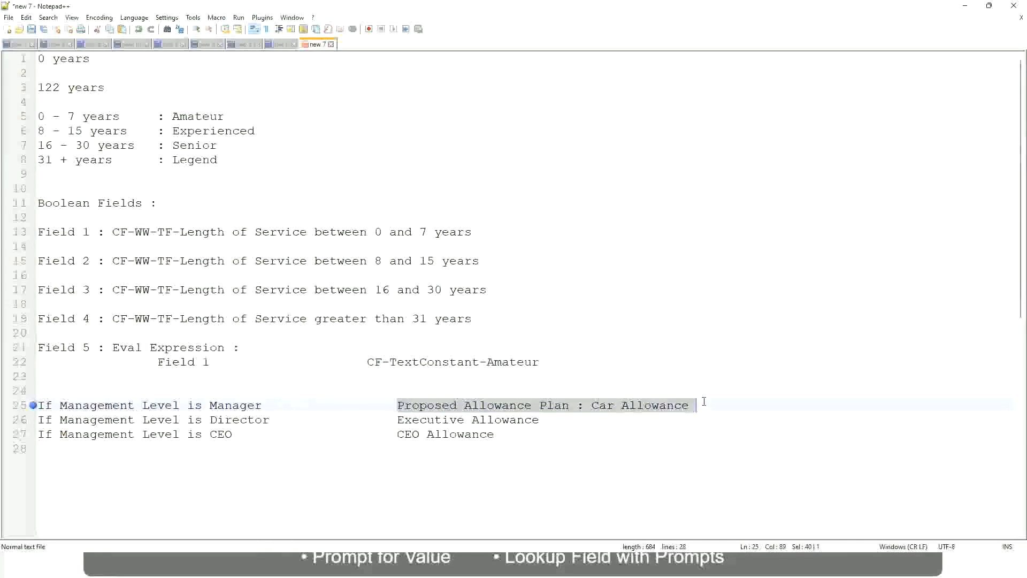
{"action": "type", "text": "Managers"}
{"action": "key", "text": "BackSpace"}
{"action": "key", "text": "BackSpace"}
{"action": "key", "text": "BackSpace"}
{"action": "key", "text": "BackSpace"}
{"action": "key", "text": "BackSpace"}
{"action": "key", "text": "BackSpace"}
{"action": "key", "text": "BackSpace"}
{"action": "key", "text": "BackSpace"}
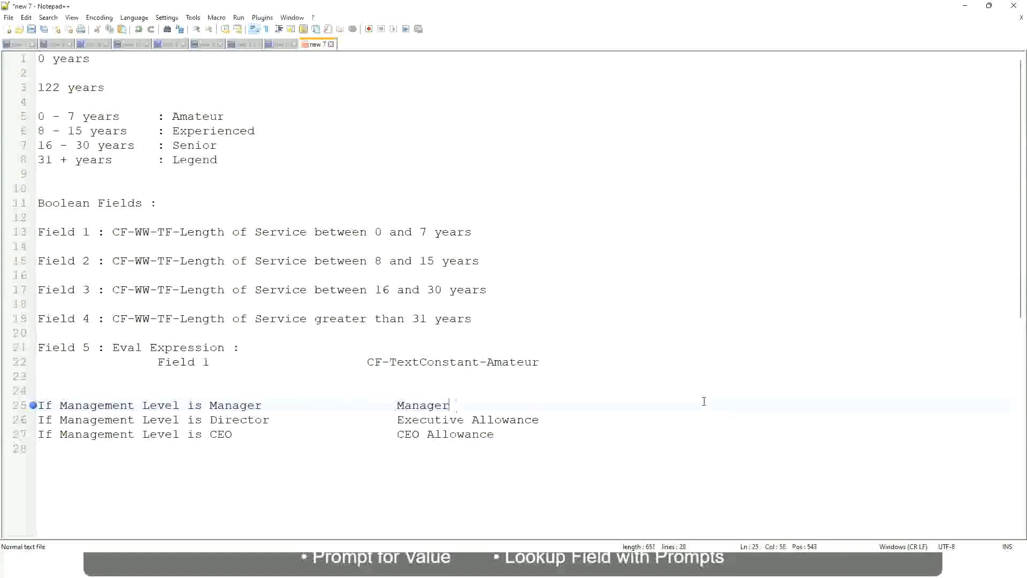
{"action": "type", "text": "First Line Manager"}
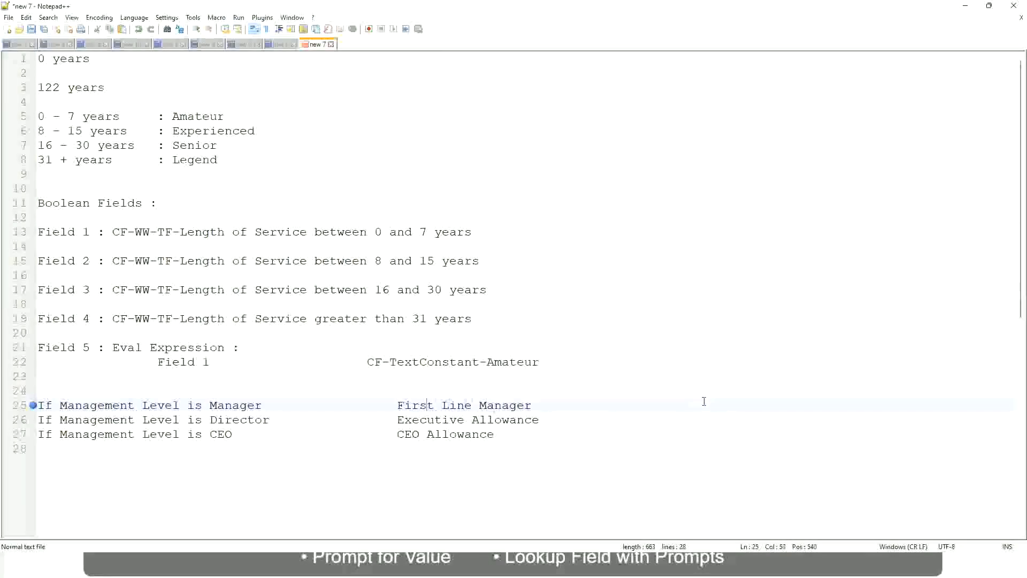
Step: Insert "Name of the" in front of "First Line Manager" in the Manager rule's result
{"action": "key", "text": "ctrl+Left"}
{"action": "key", "text": "ctrl+Left"}
{"action": "key", "text": "ctrl+Left"}
{"action": "type", "text": "Name of the"}
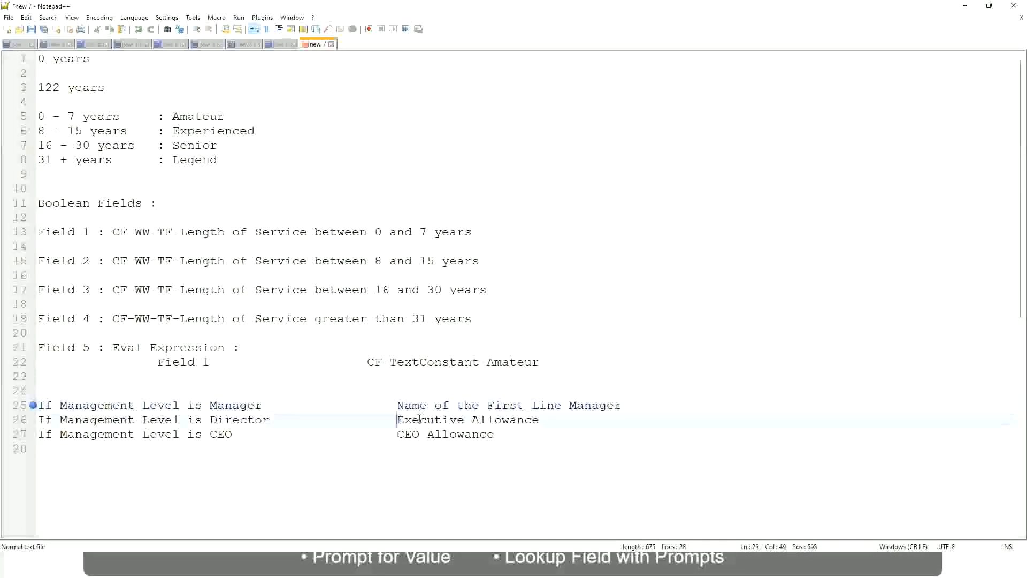
Step: Replace the Director rule's result, "Executive Allowance", with the opening words "Name of"
{"action": "left_click_drag", "start_coordinate": [396, 422], "coordinate": [539, 421]}
{"action": "type", "text": "Name "}
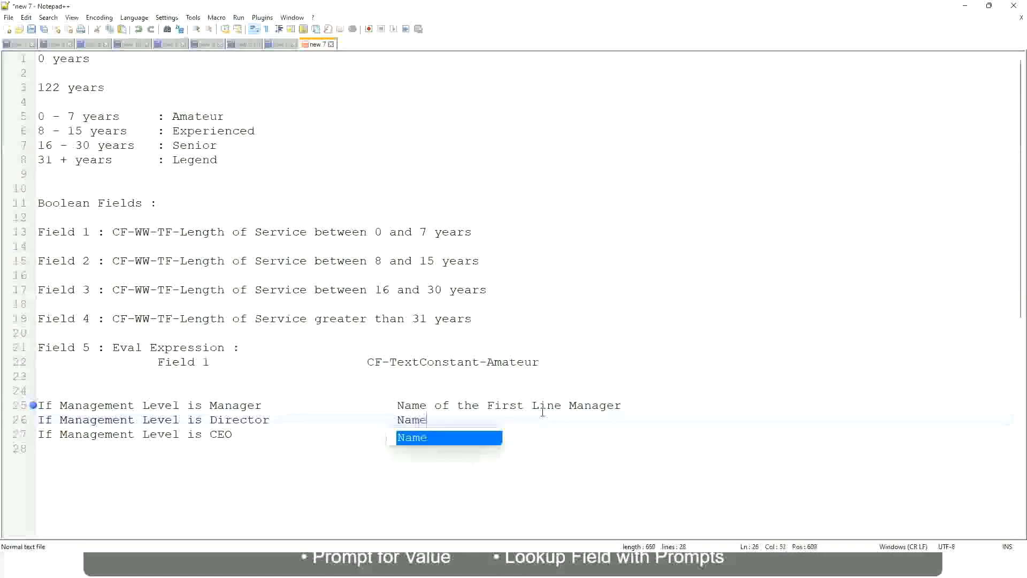
{"action": "type", "text": "of "}
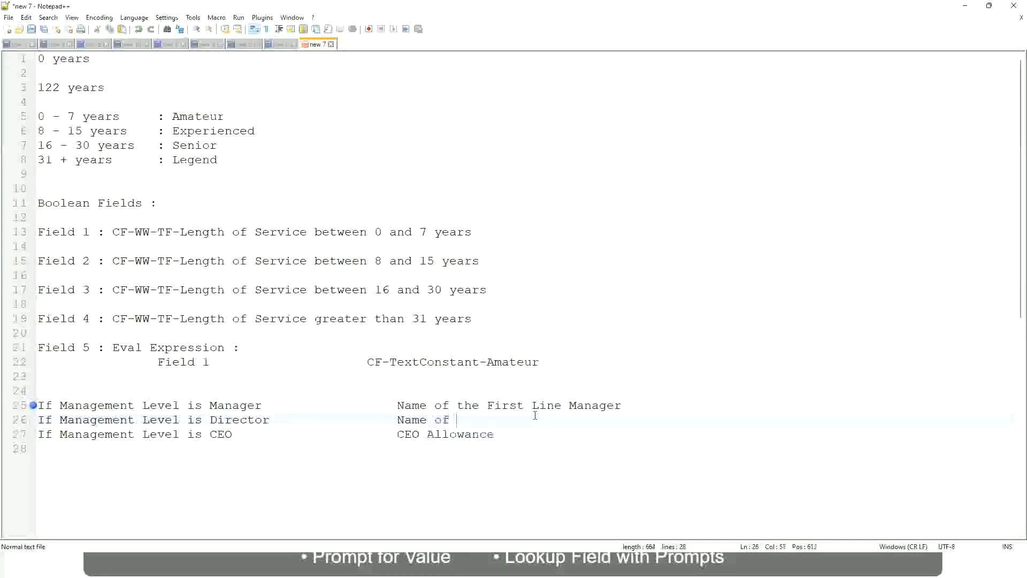
{"action": "type", "text": "First"}
{"action": "key", "text": "BackSpace"}
{"action": "key", "text": "BackSpace"}
{"action": "key", "text": "BackSpace"}
{"action": "key", "text": "BackSpace"}
{"action": "key", "text": "BackSpace"}
{"action": "key", "text": "BackSpace"}
Step: Change the word "First" to "Second" in the Manager rule's result
{"action": "double_click", "coordinate": [503, 407]}
{"action": "type", "text": "Second"}
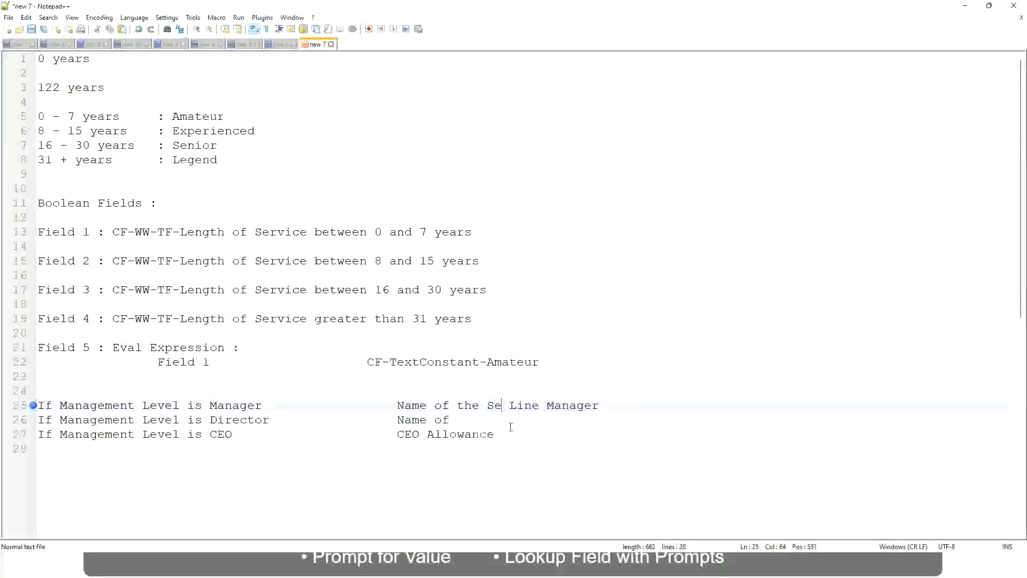
{"action": "key", "text": "BackSpace"}
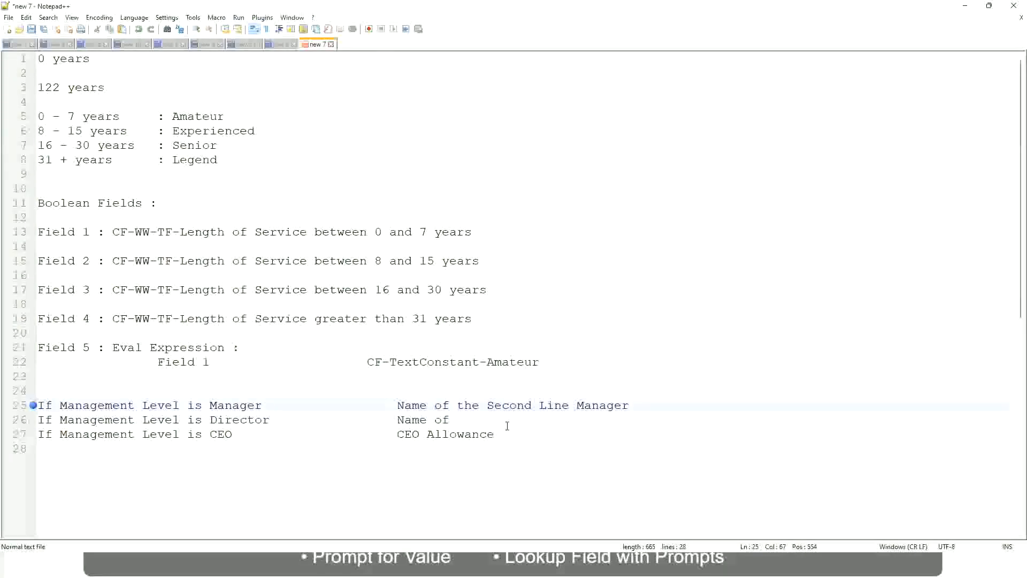
Step: Complete the Director rule's result as "Name of Manager" and replace the CEO rule's result with "name of CEO/Himself/Herself"
{"action": "left_click", "coordinate": [465, 419]}
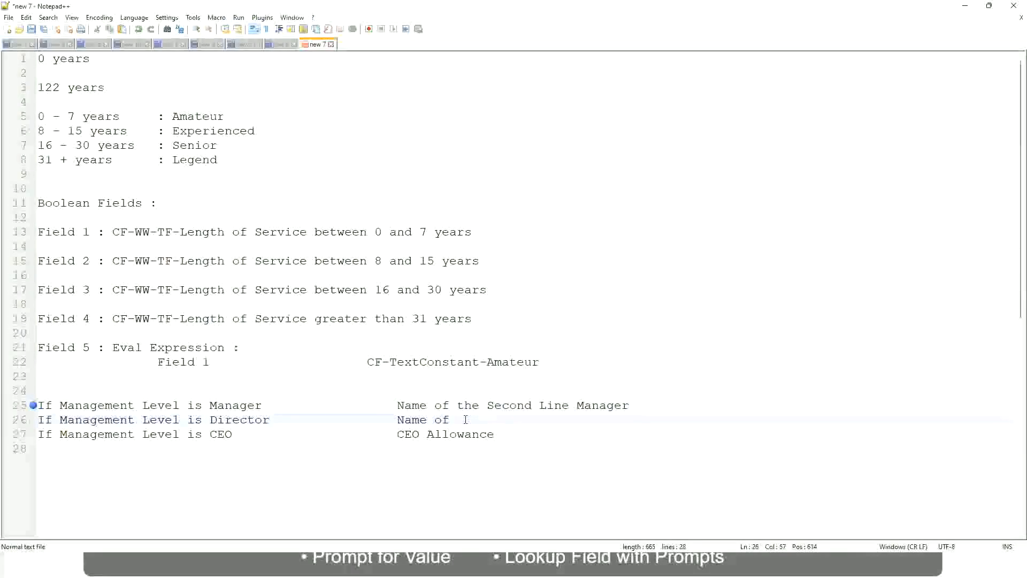
{"action": "type", "text": "Manager"}
{"action": "left_click_drag", "start_coordinate": [397, 434], "coordinate": [508, 434]}
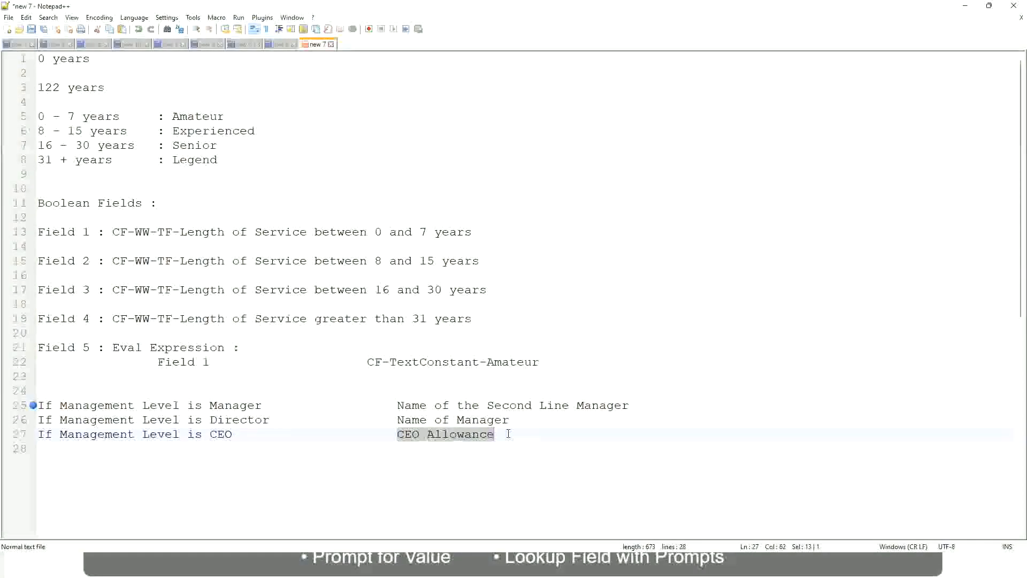
{"action": "type", "text": "name of CEO "}
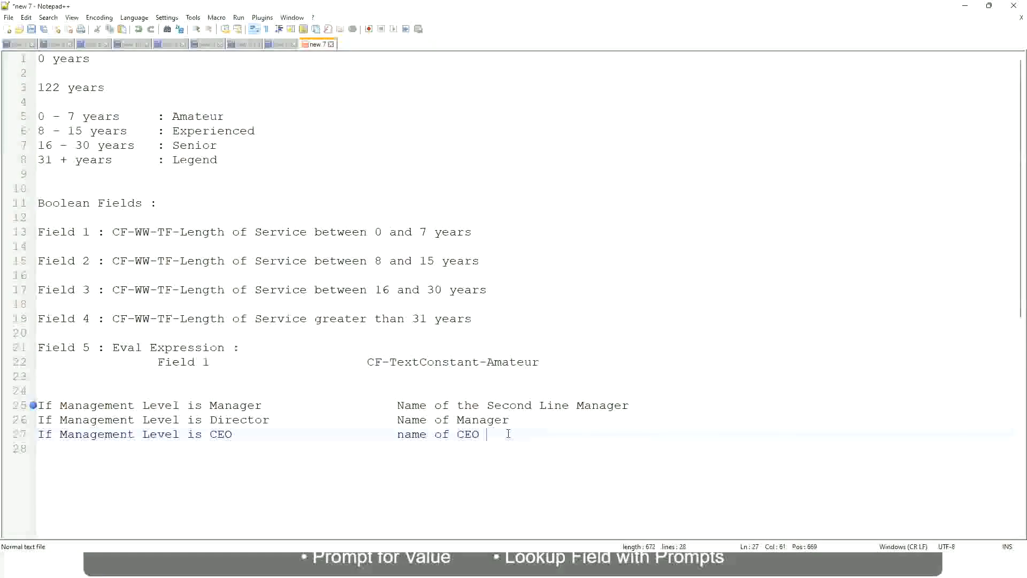
{"action": "type", "text": "/Himself/Herself"}
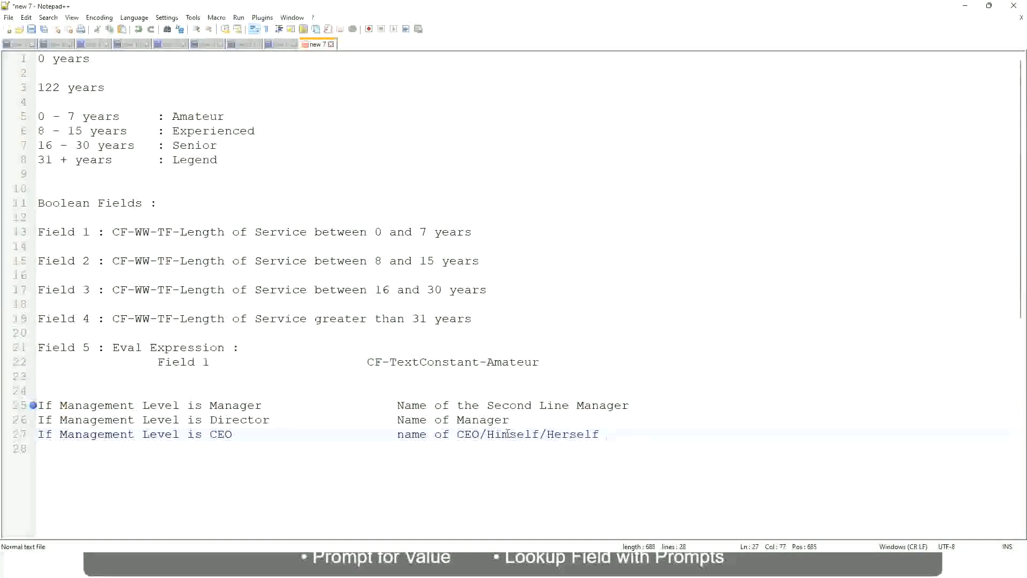
Step: Review the Manager, Director and CEO rules one by one together with the result assigned to each
{"action": "left_click", "coordinate": [374, 437]}
{"action": "left_click", "coordinate": [157, 405]}
{"action": "left_click", "coordinate": [239, 405]}
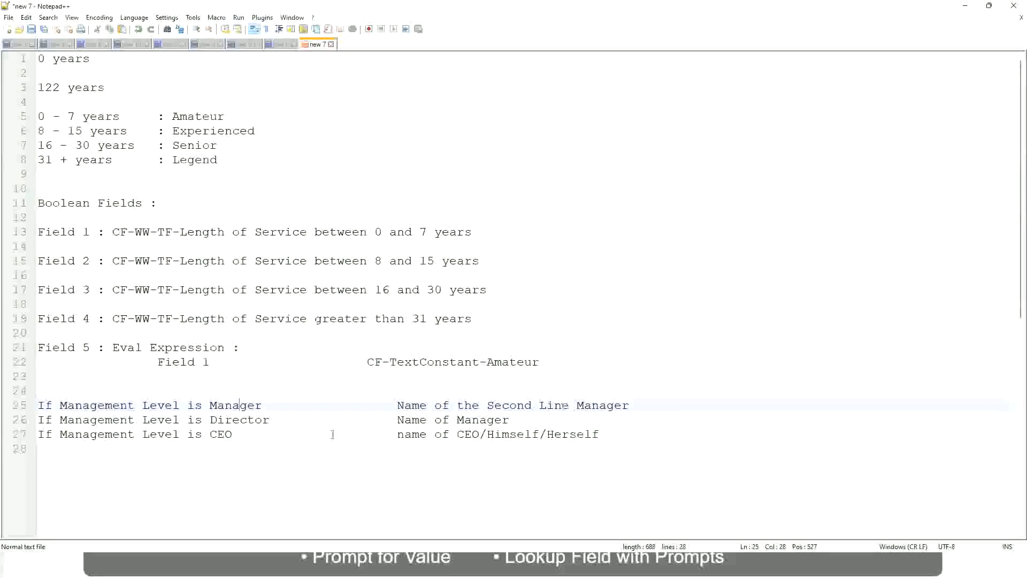
{"action": "left_click", "coordinate": [210, 420]}
{"action": "left_click", "coordinate": [253, 419]}
{"action": "left_click", "coordinate": [510, 420]}
{"action": "left_click", "coordinate": [230, 420]}
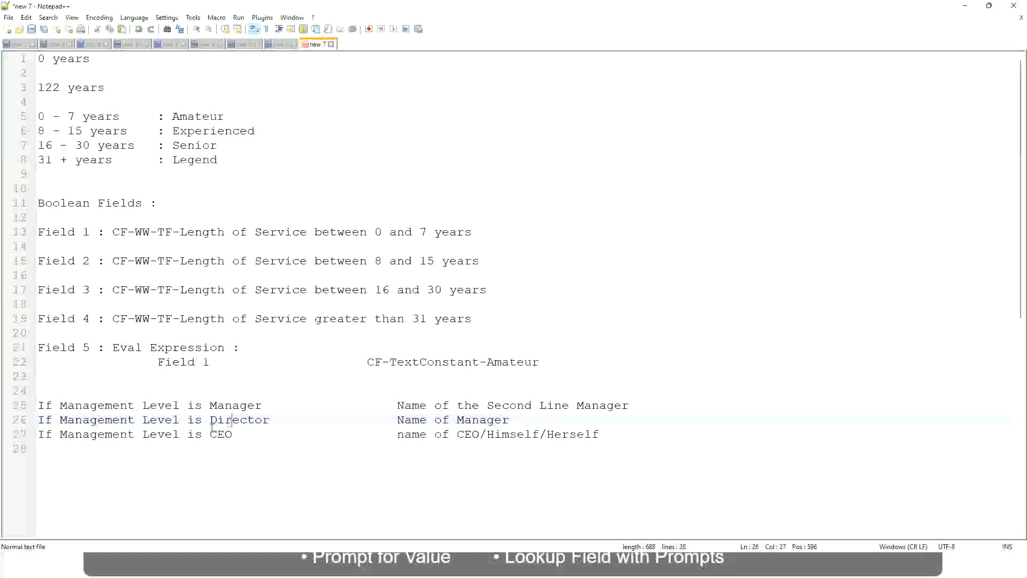
{"action": "left_click", "coordinate": [222, 435]}
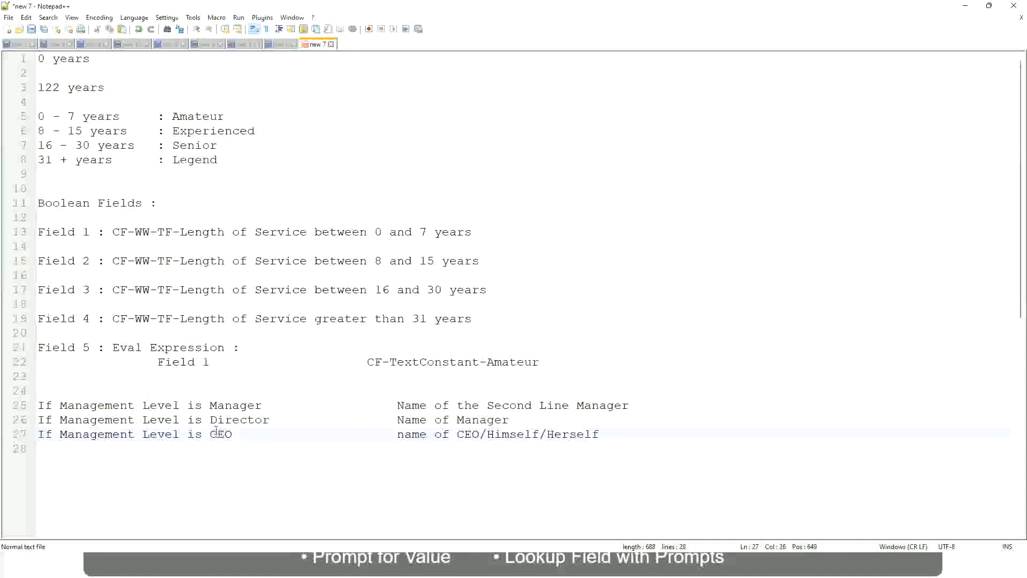
{"action": "left_click", "coordinate": [480, 435]}
{"action": "left_click", "coordinate": [604, 434]}
{"action": "left_click_drag", "start_coordinate": [615, 432], "coordinate": [22, 407]}
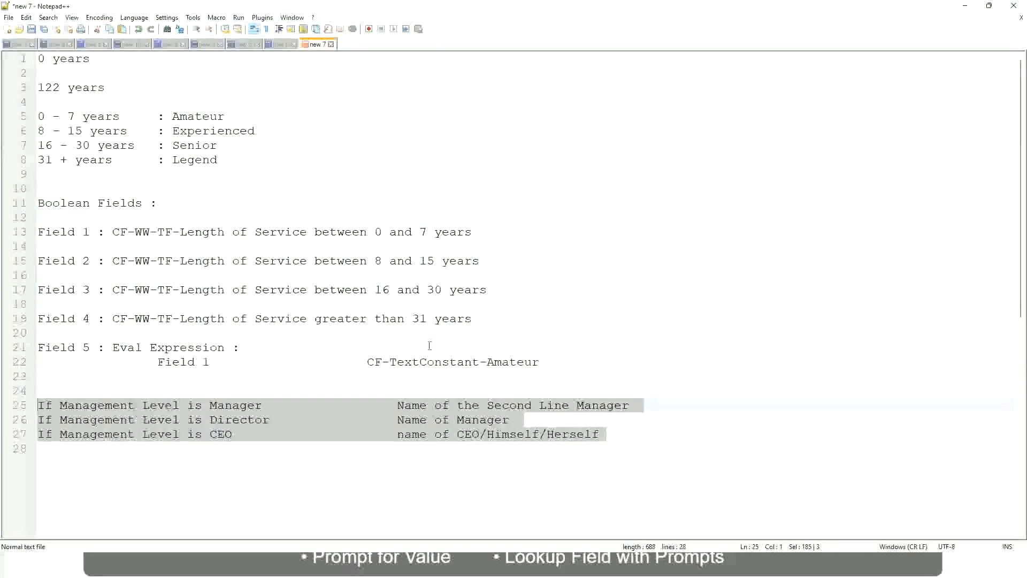
Step: Examine the result text of the Manager rule as an example of a value taken from a field
{"action": "left_click", "coordinate": [434, 405]}
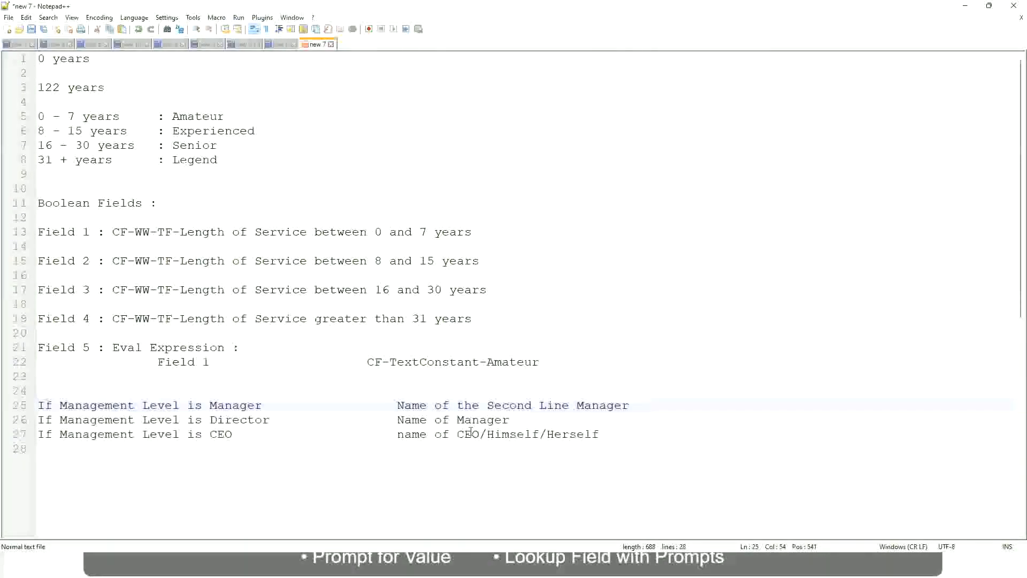
{"action": "left_click", "coordinate": [396, 405]}
{"action": "left_click_drag", "start_coordinate": [397, 405], "coordinate": [629, 405]}
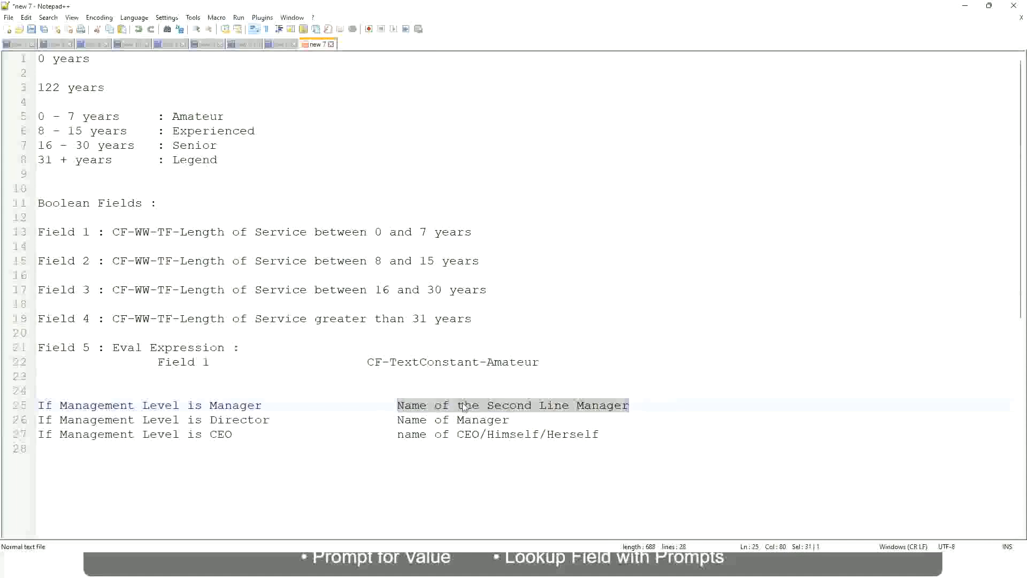
{"action": "left_click", "coordinate": [478, 406]}
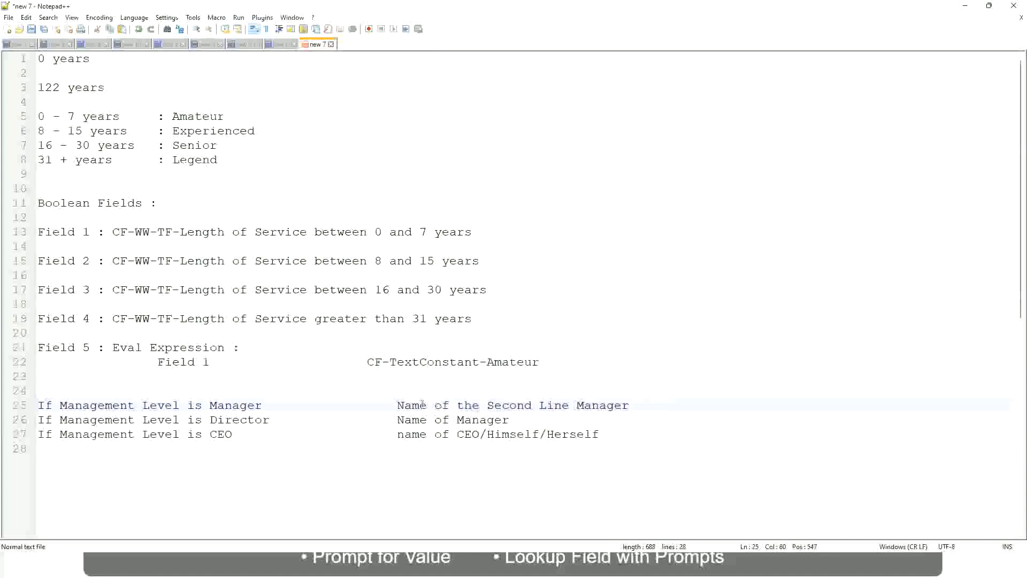
{"action": "left_click_drag", "start_coordinate": [397, 405], "coordinate": [631, 405]}
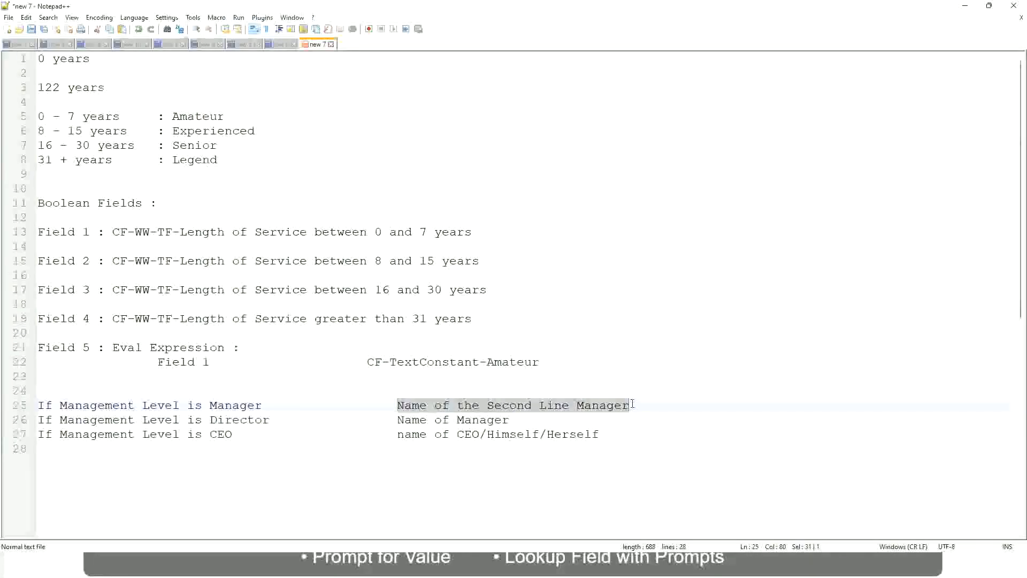
{"action": "left_click", "coordinate": [526, 408]}
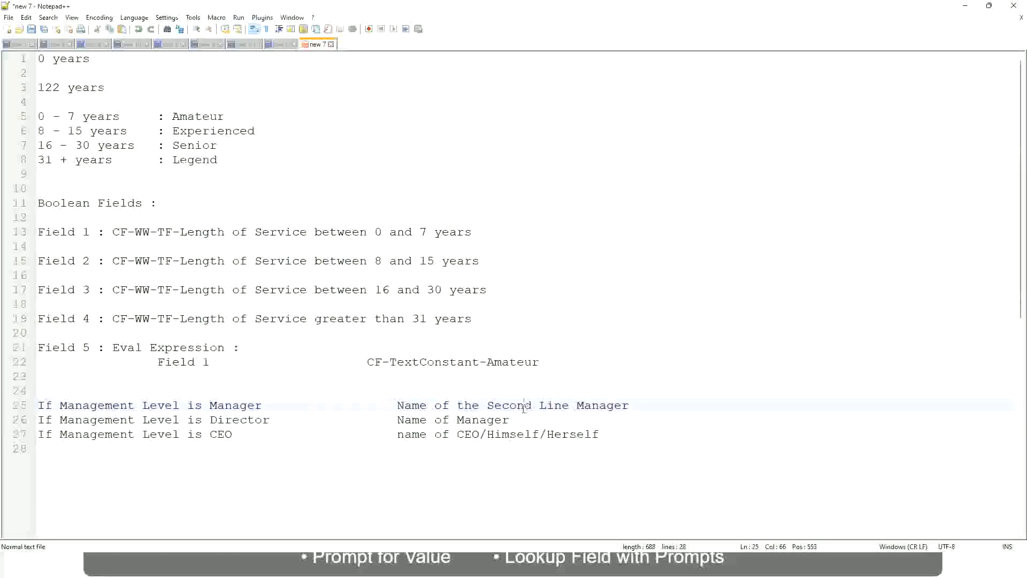
{"action": "left_click", "coordinate": [268, 405]}
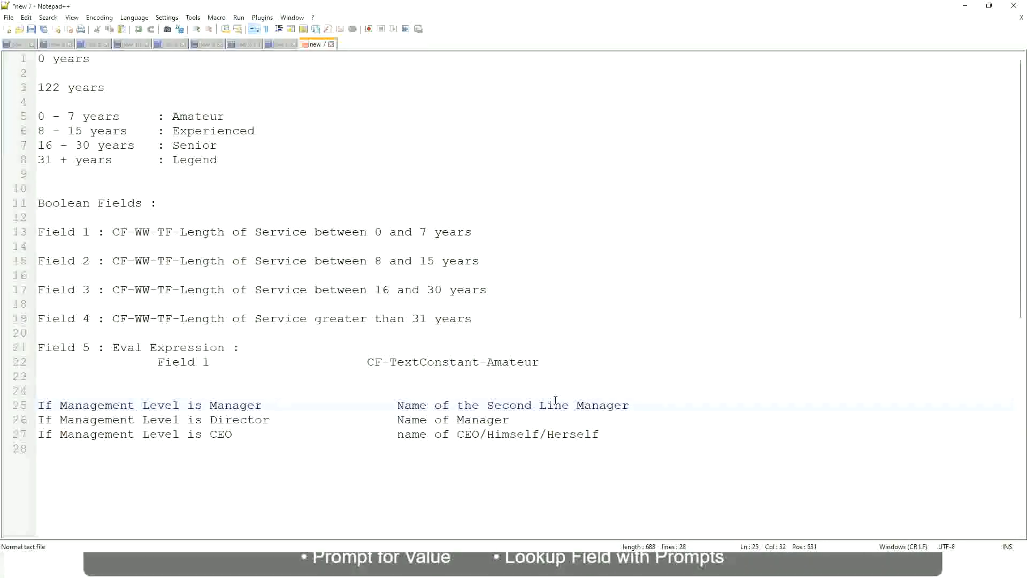
{"action": "left_click", "coordinate": [526, 405]}
{"action": "left_click_drag", "start_coordinate": [561, 405], "coordinate": [570, 405]}
{"action": "left_click", "coordinate": [645, 402]}
{"action": "left_click", "coordinate": [606, 399]}
Step: Compare the fixed experience labels Amateur, Experienced, Senior and Legend with the name-based results of the management-level rules
{"action": "double_click", "coordinate": [196, 116]}
{"action": "double_click", "coordinate": [195, 131]}
{"action": "double_click", "coordinate": [196, 146]}
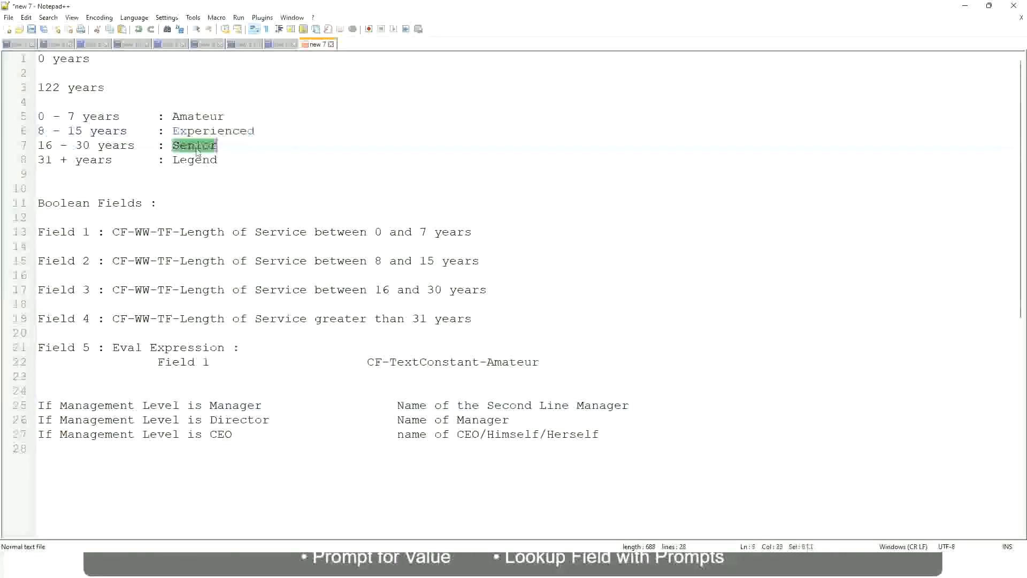
{"action": "left_click", "coordinate": [195, 160]}
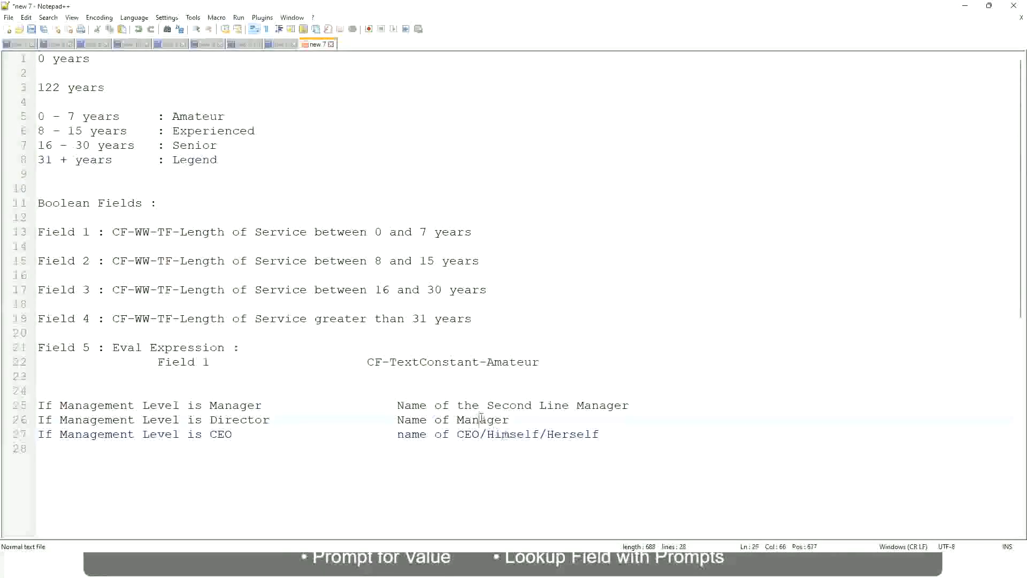
{"action": "left_click", "coordinate": [493, 405]}
{"action": "left_click", "coordinate": [278, 424]}
Step: Switch to Workday and close the save confirmation of the calculated field CF-WW-LRB-Identify Experience Bands from years of Service
{"action": "key", "text": "alt+Tab"}
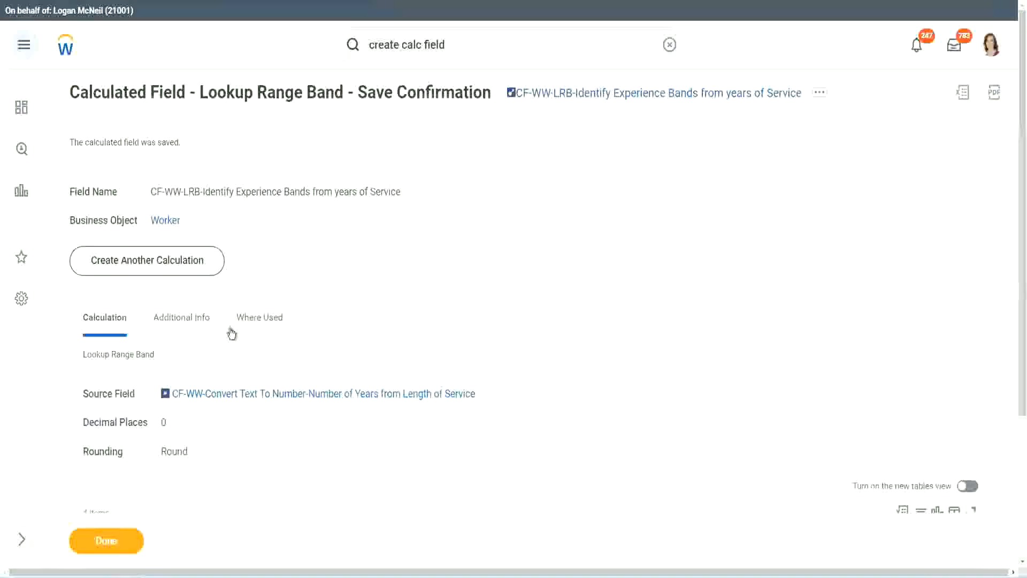
{"action": "scroll", "coordinate": [383, 188], "scroll_direction": "down", "scroll_amount": 3}
{"action": "scroll", "coordinate": [401, 208], "scroll_direction": "up", "scroll_amount": 3}
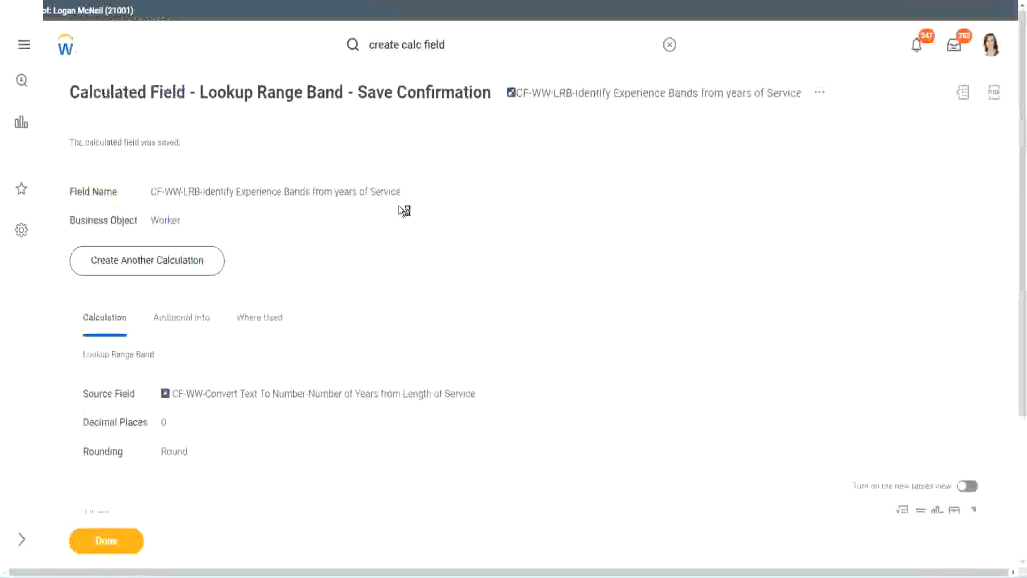
{"action": "right_click", "coordinate": [603, 96]}
{"action": "left_click", "coordinate": [636, 159]}
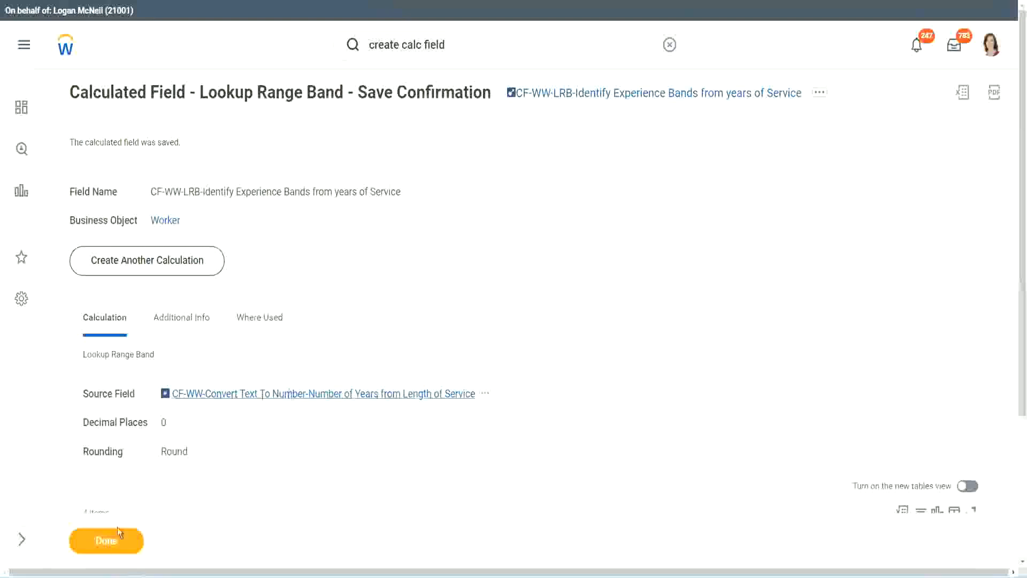
{"action": "left_click", "coordinate": [104, 542]}
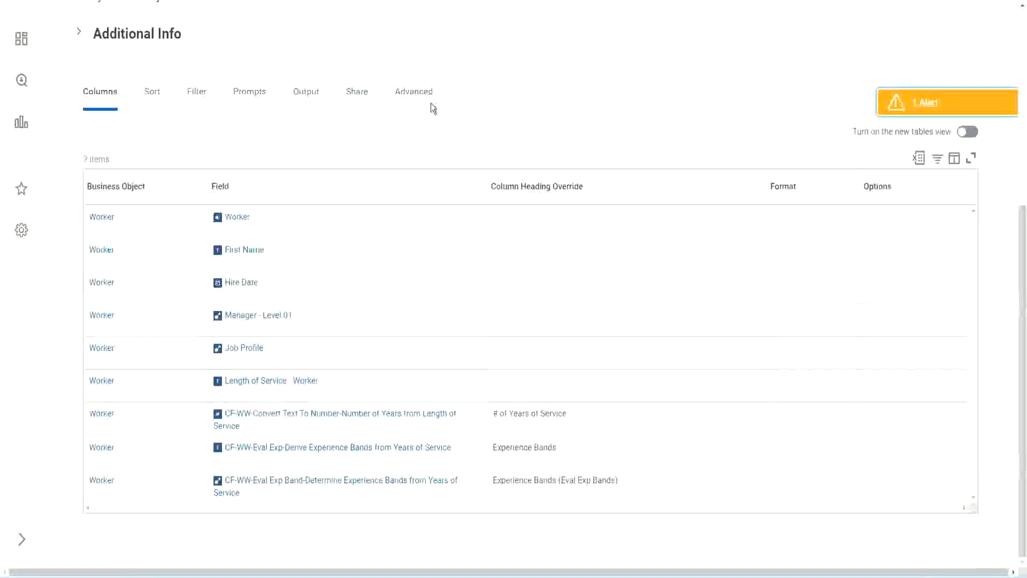
Step: Open the WW Employee Details custom report for editing
{"action": "scroll", "coordinate": [444, 139], "scroll_direction": "up", "scroll_amount": 6}
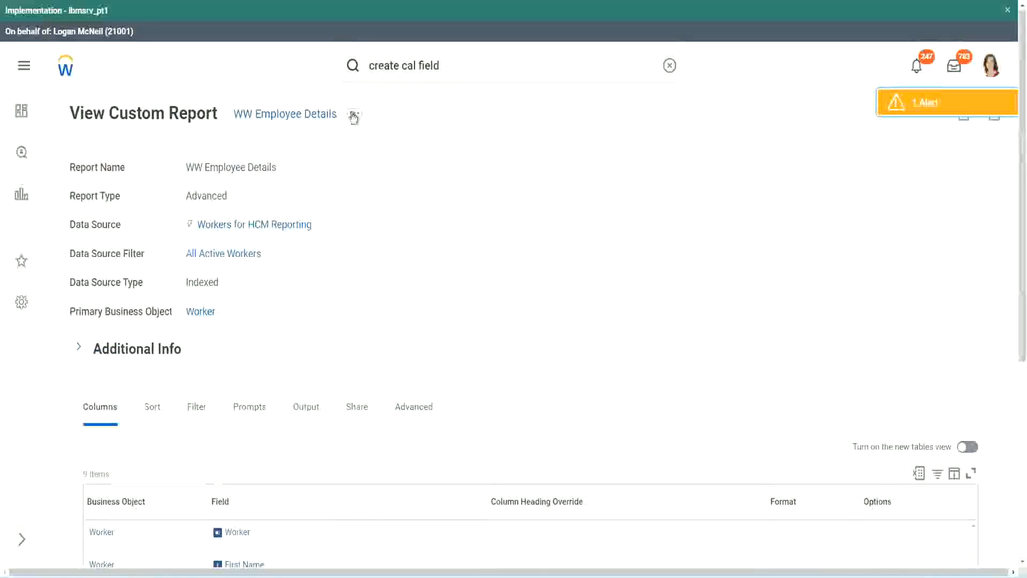
{"action": "left_click", "coordinate": [354, 114]}
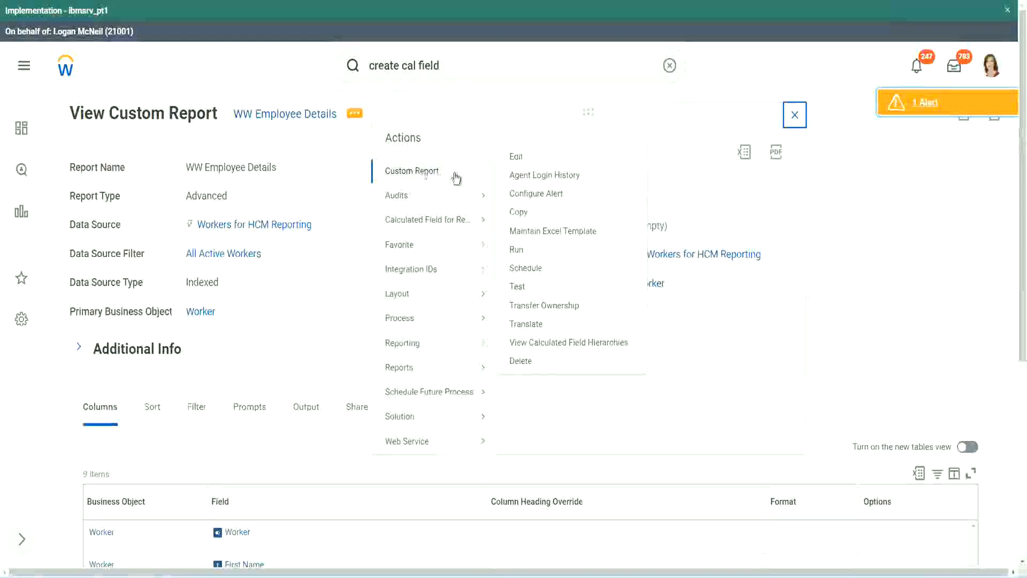
{"action": "left_click", "coordinate": [522, 157]}
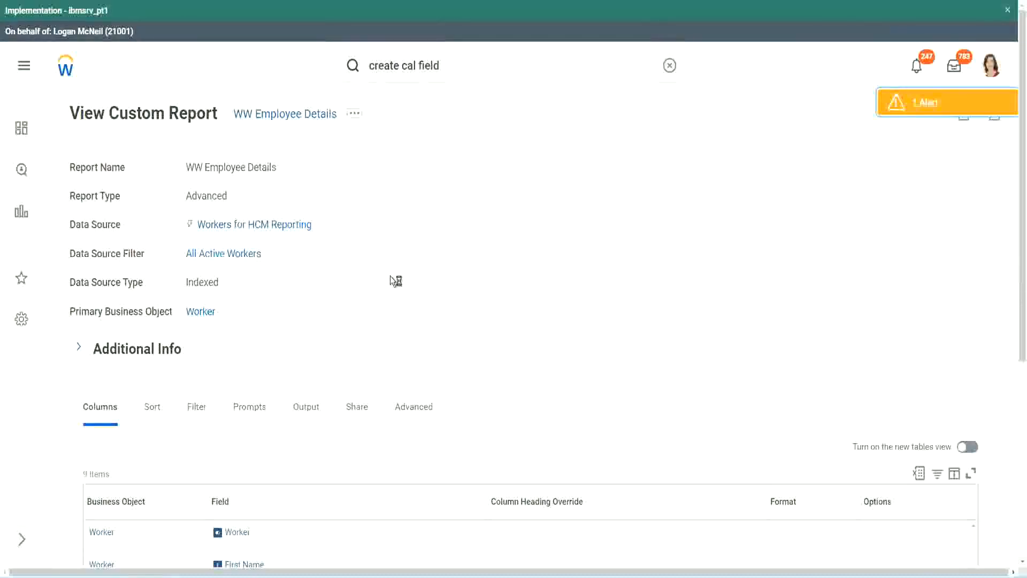
Step: Add a Worker column at the end of the report with the field CF-WW-LRB-Identify Experience Bands from years of Service
{"action": "scroll", "coordinate": [390, 277], "scroll_direction": "down", "scroll_amount": 5}
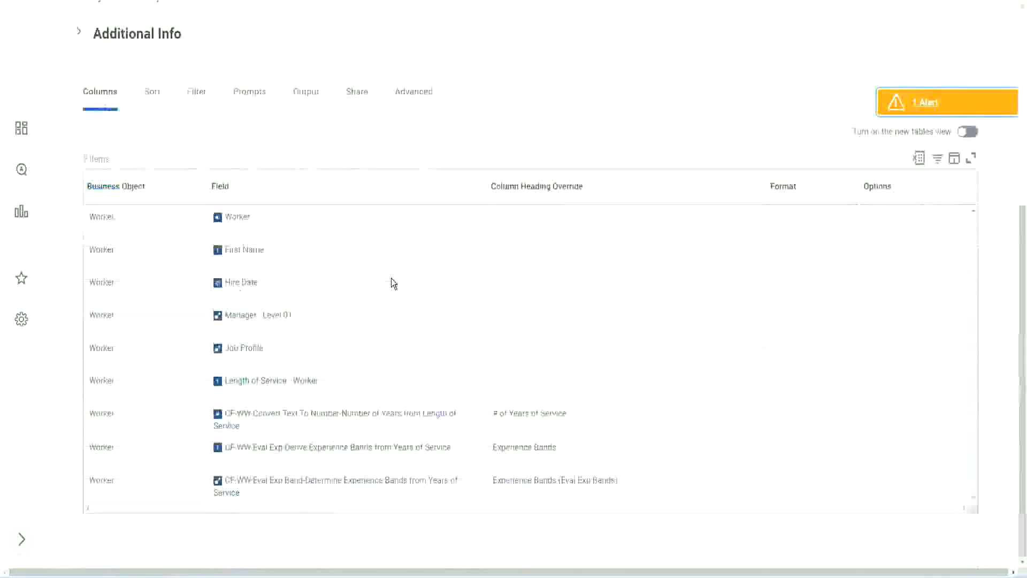
{"action": "scroll", "coordinate": [386, 300], "scroll_direction": "down", "scroll_amount": 10}
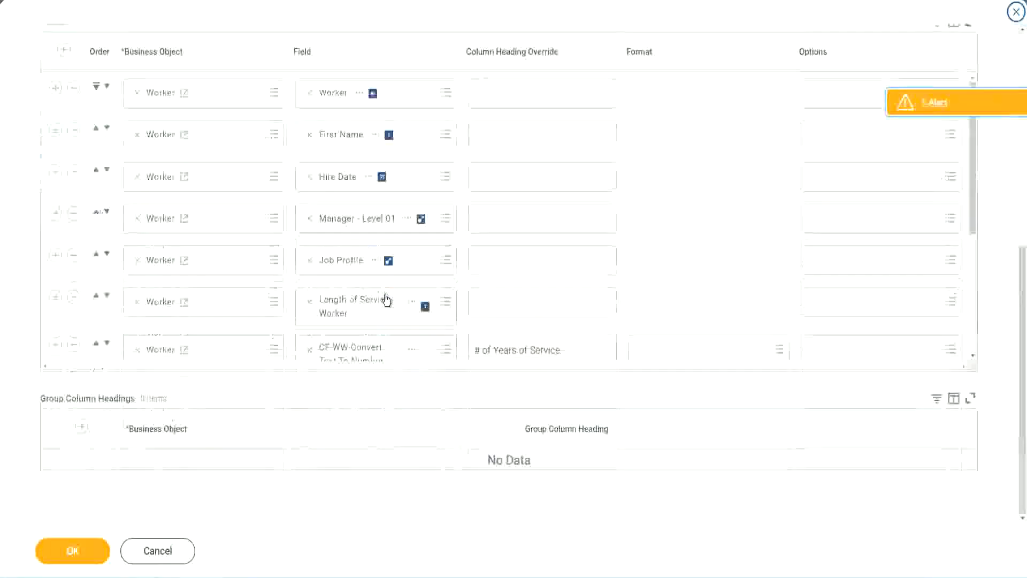
{"action": "left_click", "coordinate": [55, 286]}
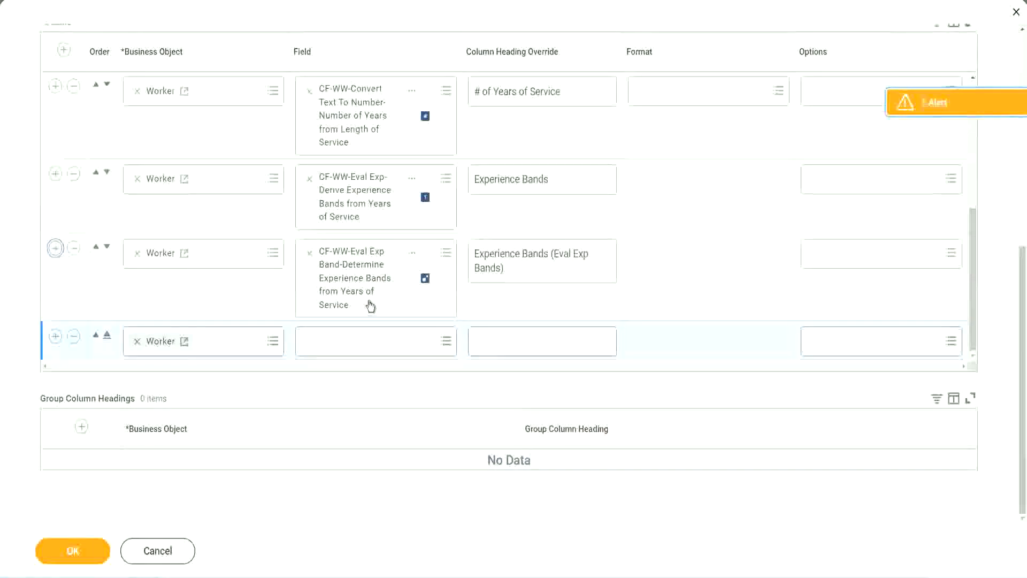
{"action": "left_click", "coordinate": [348, 345]}
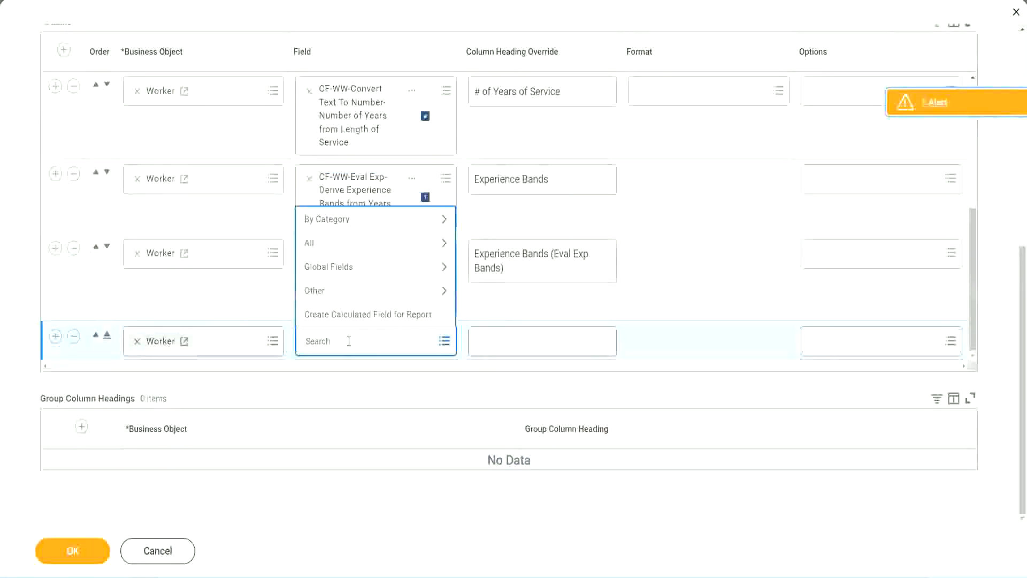
{"action": "key", "text": "ctrl+v"}
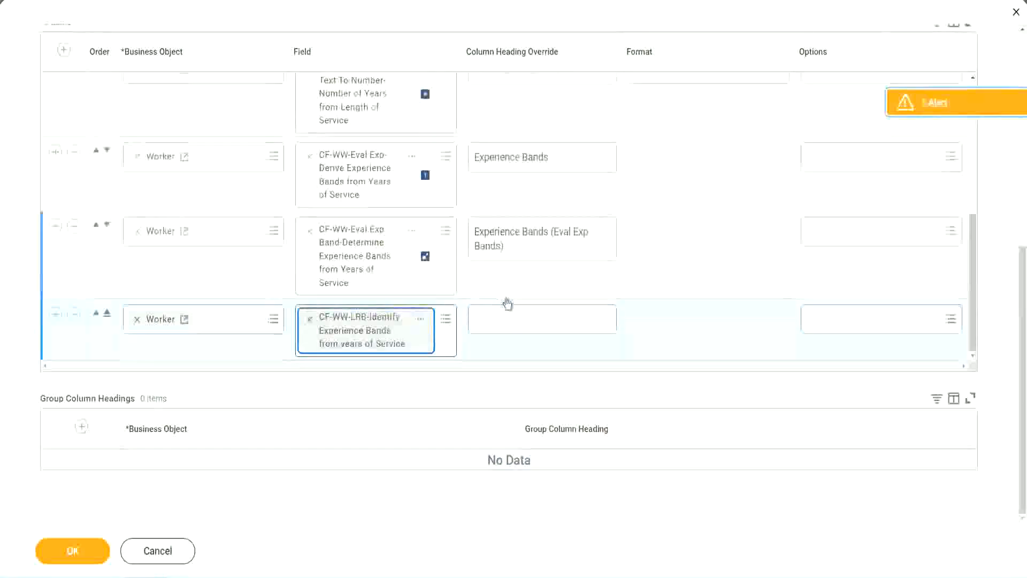
Step: Set the new column's heading override to Experience Bands (LRB)
{"action": "left_click", "coordinate": [511, 313]}
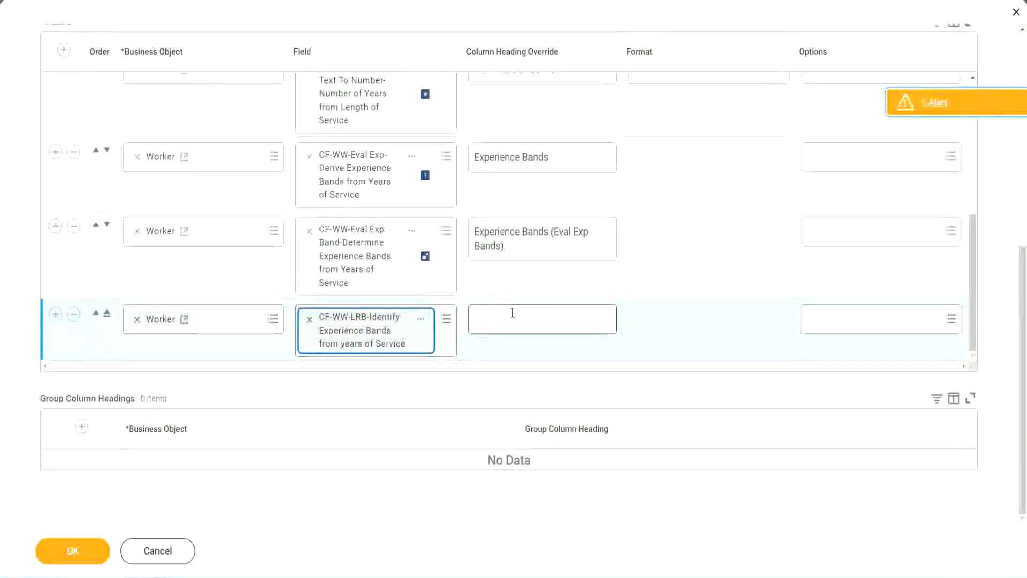
{"action": "type", "text": "Ex"}
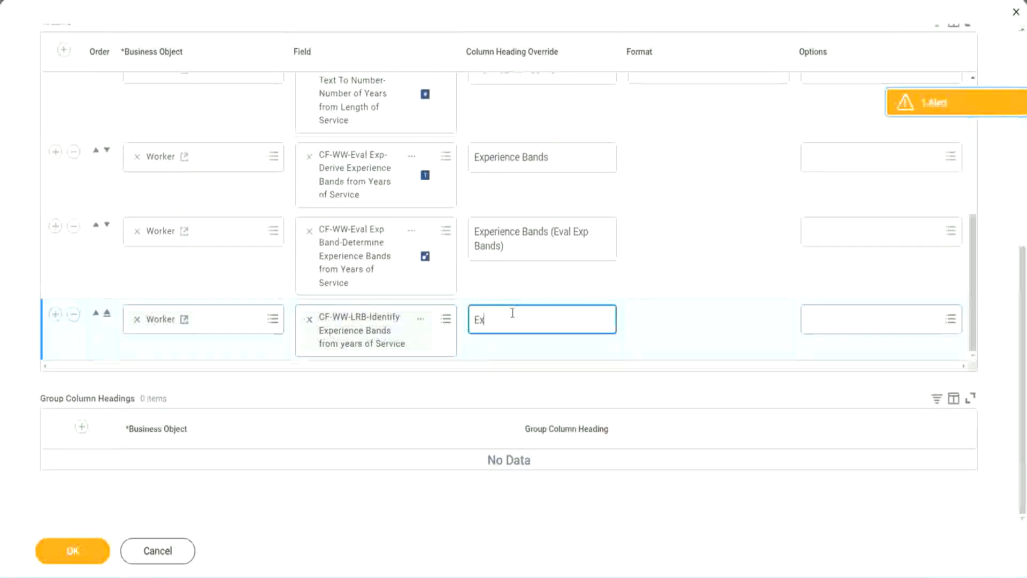
{"action": "type", "text": "perienc"}
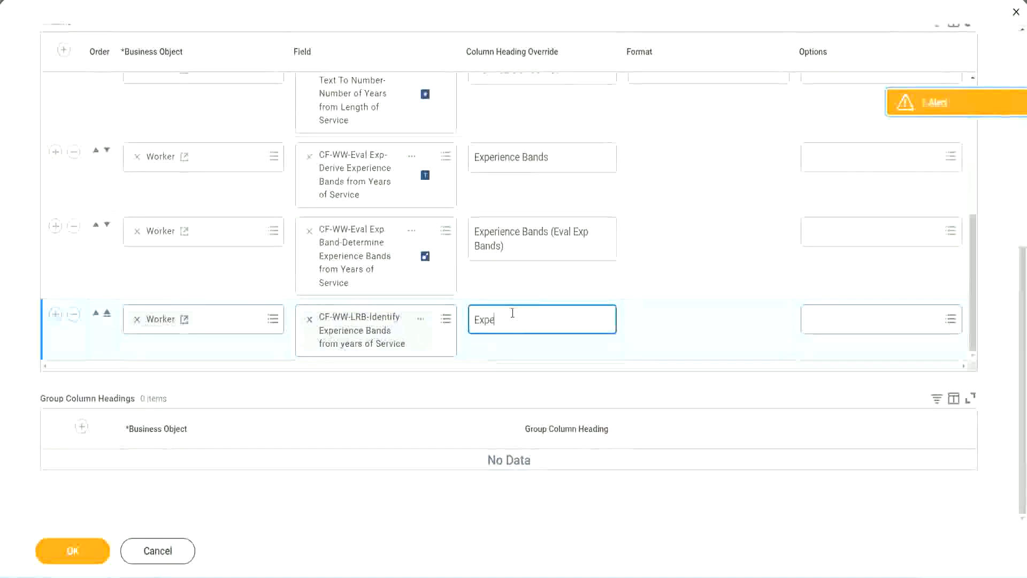
{"action": "key", "text": "BackSpace"}
{"action": "key", "text": "BackSpace"}
{"action": "key", "text": "BackSpace"}
{"action": "key", "text": "BackSpace"}
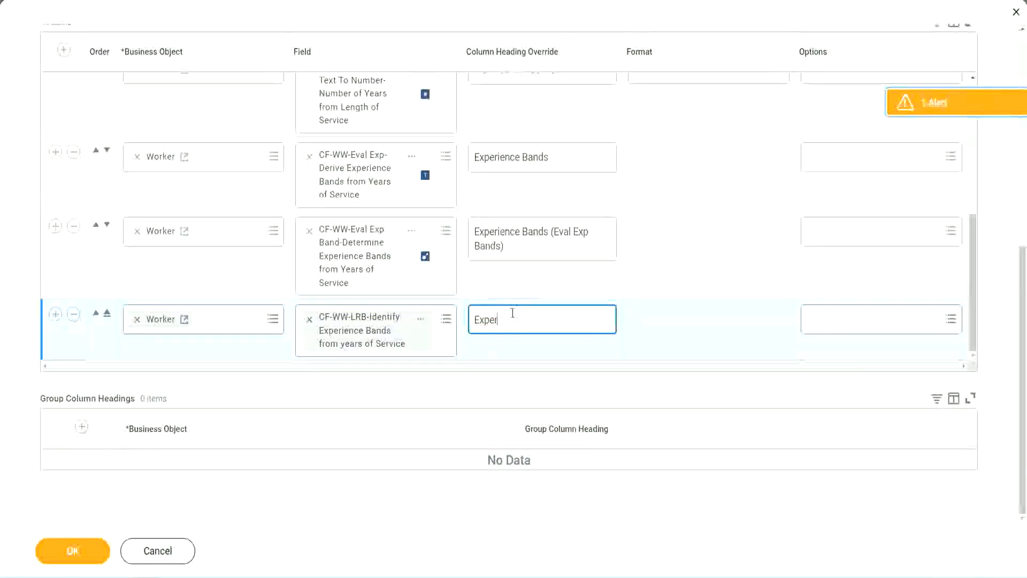
{"action": "type", "text": "ience Bands (LRB)"}
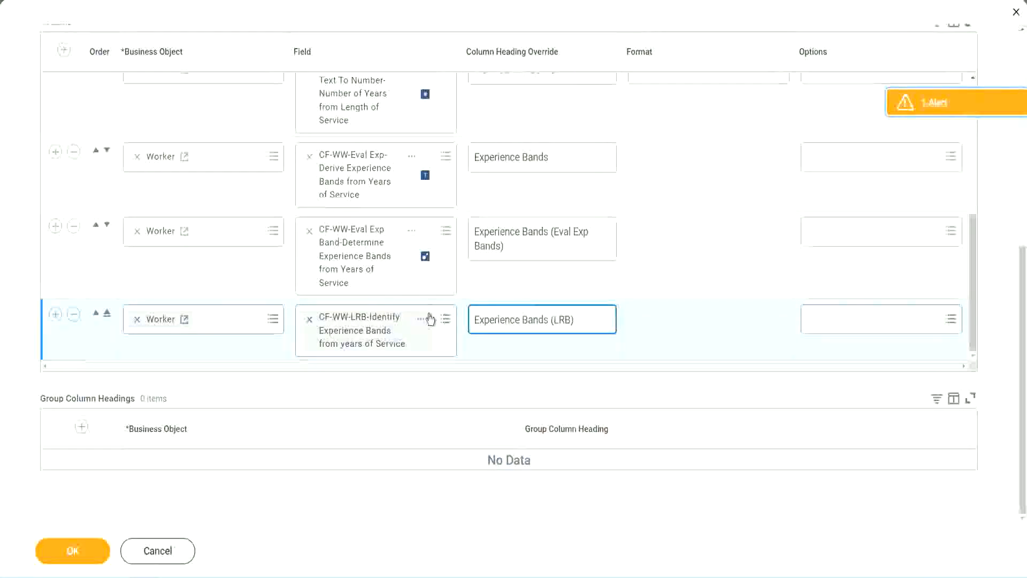
Step: Save the report definition and run WW Employee Details with the worker type prompts left blank
{"action": "left_click", "coordinate": [89, 560]}
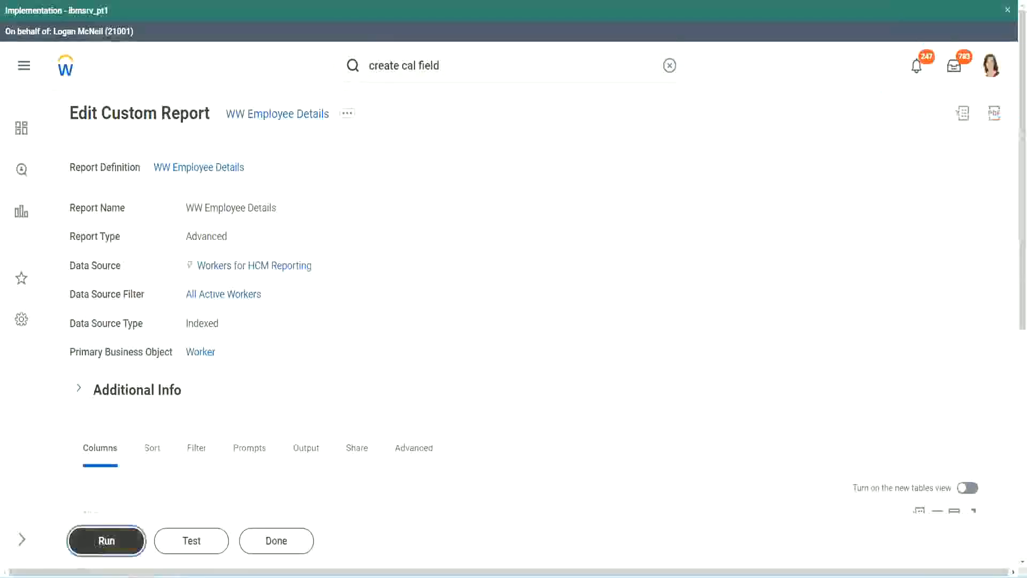
{"action": "left_click", "coordinate": [101, 541]}
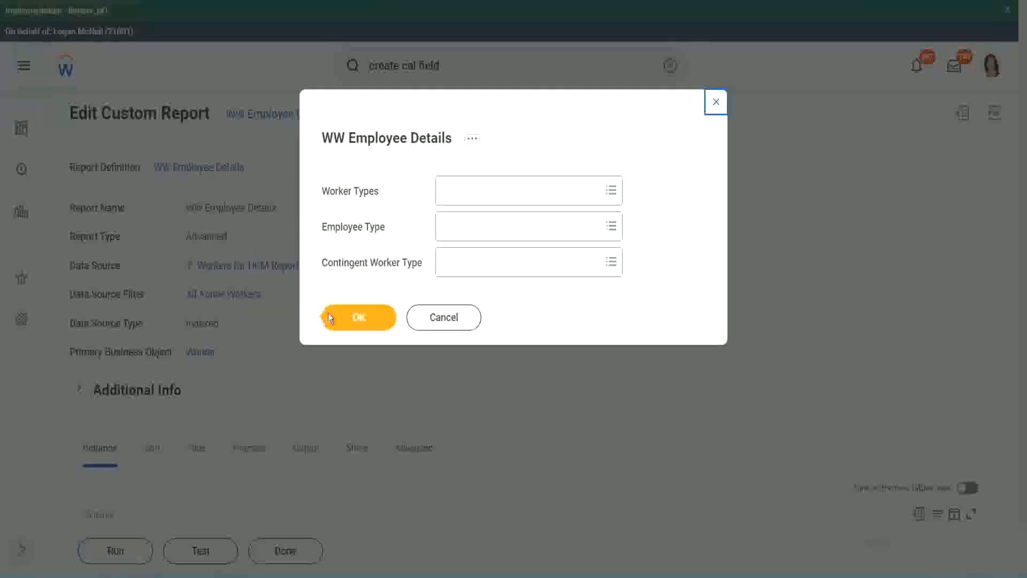
{"action": "left_click", "coordinate": [364, 320]}
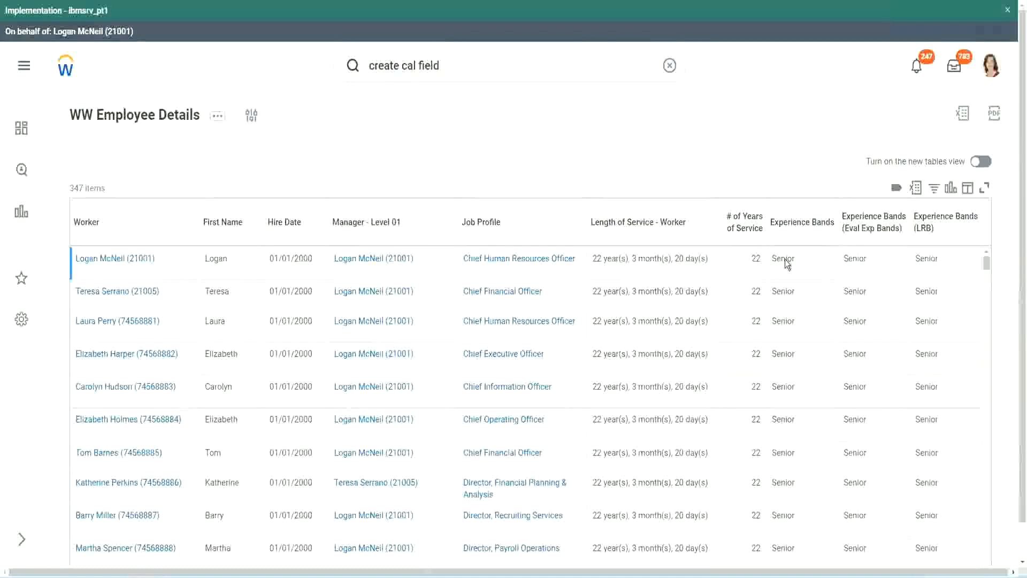
Step: Compare the Experience Bands, Experience Bands (Eval Exp Bands) and Experience Bands (LRB) values across the report's workers
{"action": "double_click", "coordinate": [786, 259]}
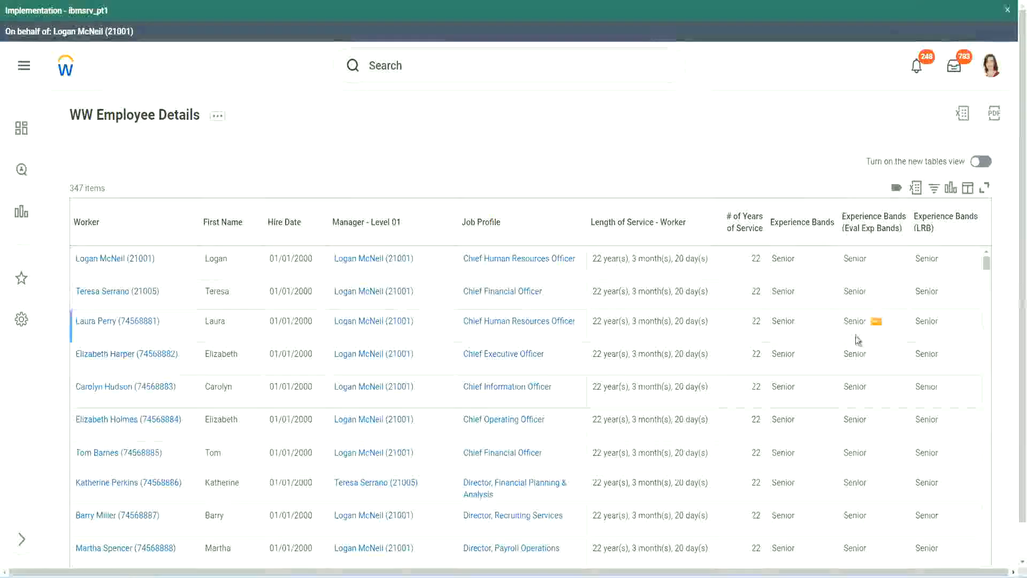
{"action": "scroll", "coordinate": [855, 336], "scroll_direction": "down", "scroll_amount": 8}
{"action": "scroll", "coordinate": [852, 348], "scroll_direction": "down", "scroll_amount": 5}
{"action": "scroll", "coordinate": [849, 362], "scroll_direction": "down", "scroll_amount": 3}
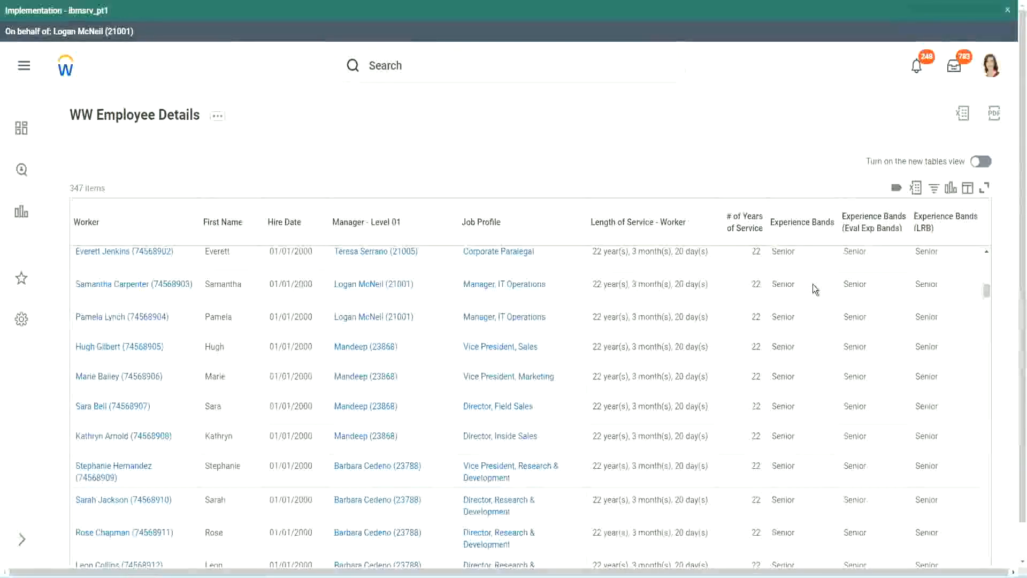
{"action": "scroll", "coordinate": [807, 439], "scroll_direction": "down", "scroll_amount": 3}
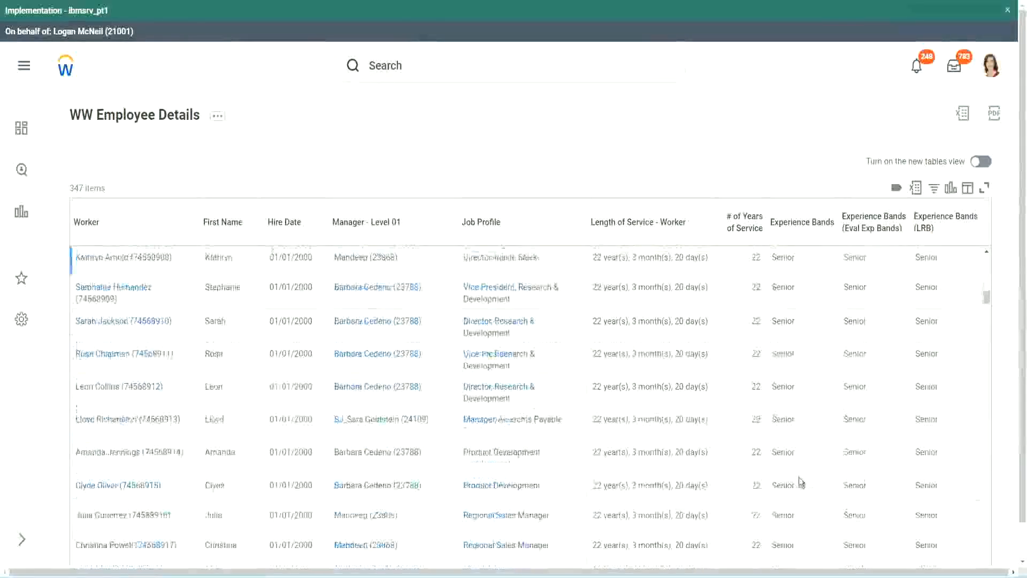
{"action": "scroll", "coordinate": [803, 380], "scroll_direction": "down", "scroll_amount": 1}
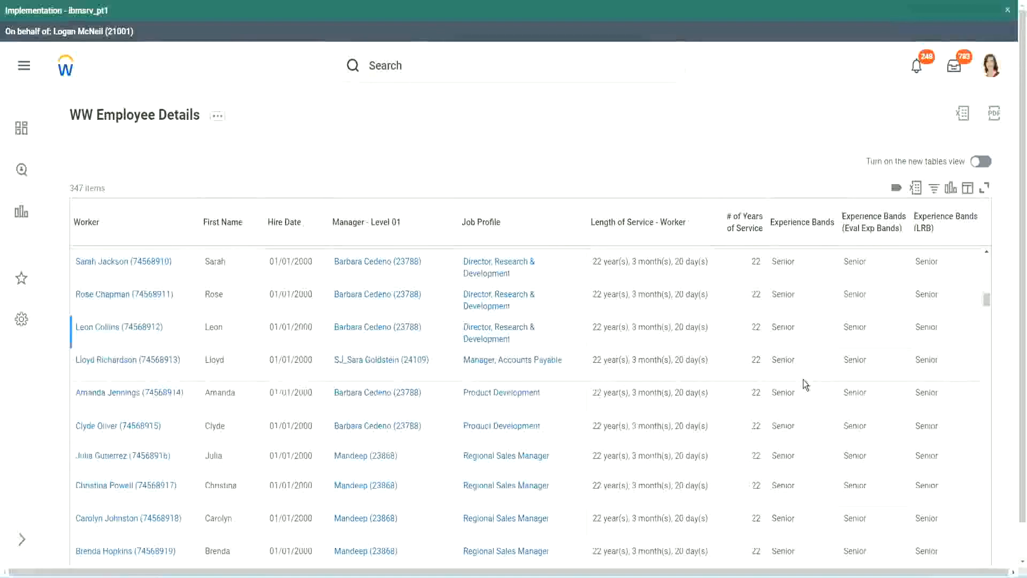